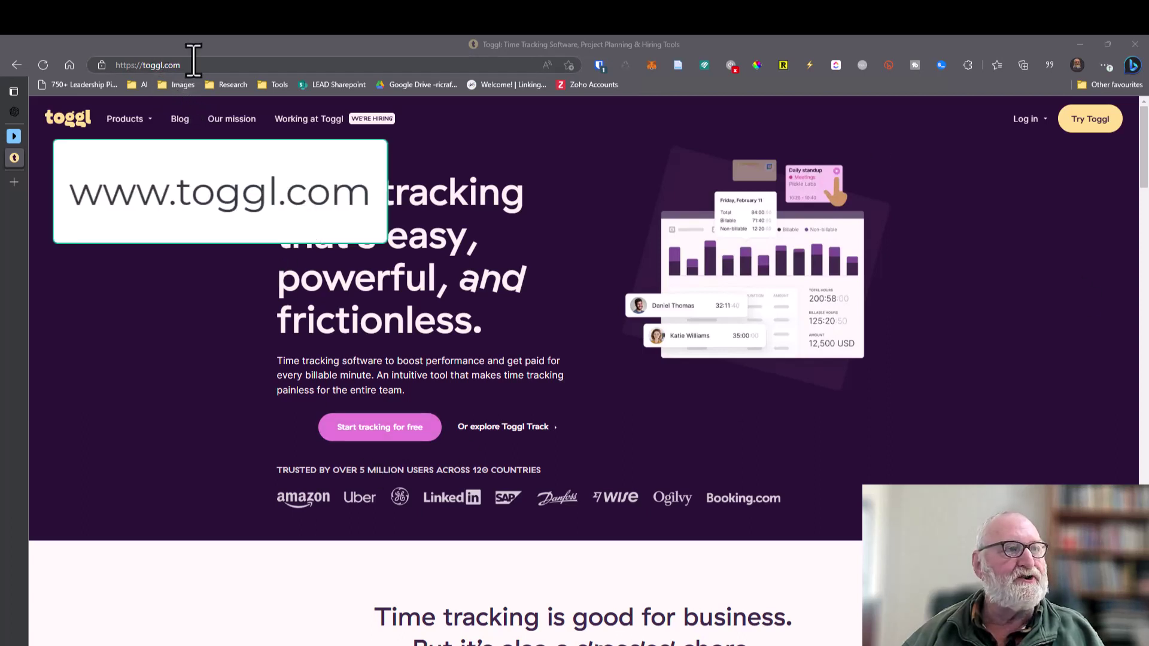
Open Toggl Track's free account sign-up page and scroll down through it.
click(189, 67)
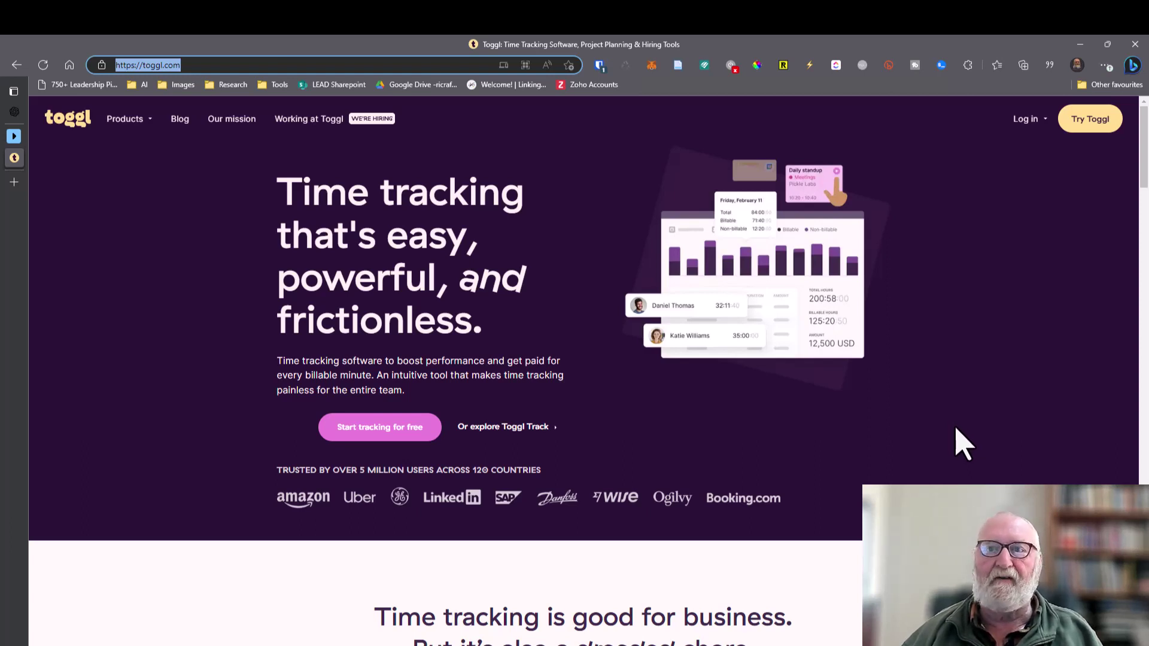
click(381, 428)
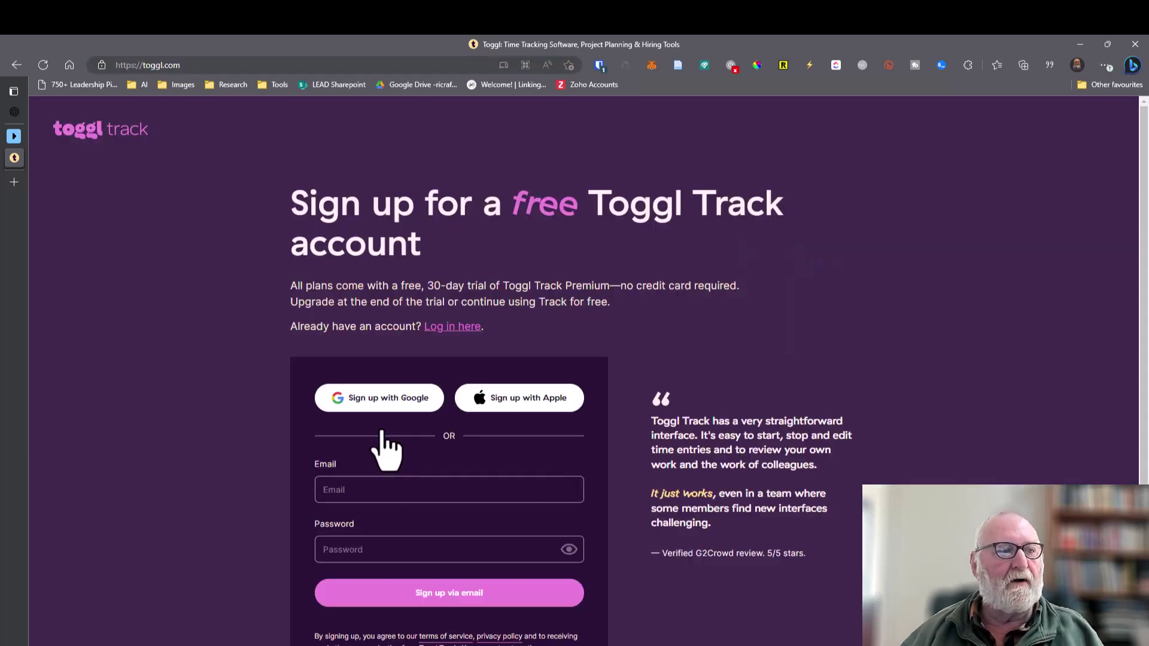
scroll(838, 261, down, 1)
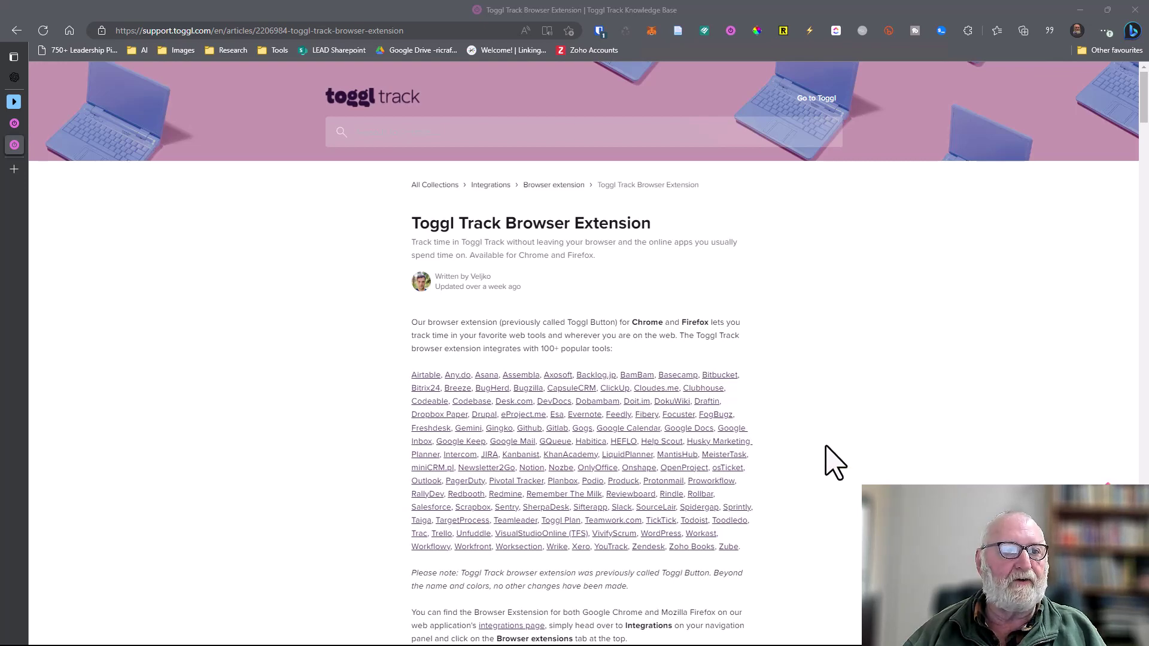
Scroll down through the Browser Extension article, then jump back to its top.
scroll(828, 461, down, 10)
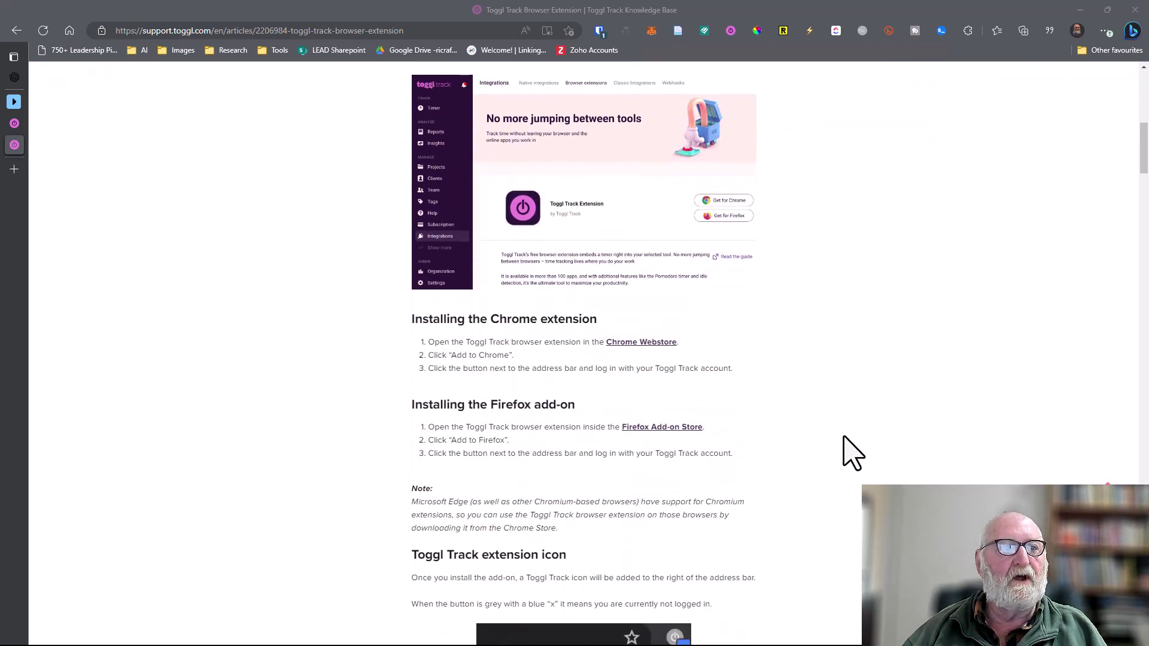
scroll(845, 454, down, 3)
scroll(891, 449, down, 18)
scroll(892, 450, down, 10)
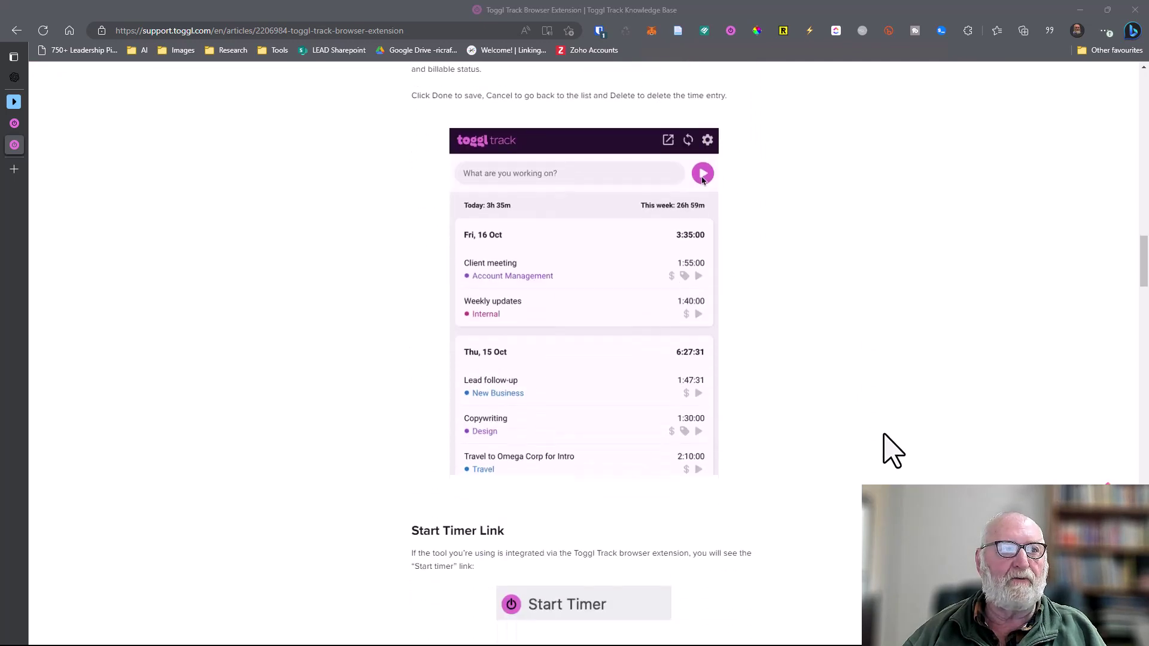
scroll(892, 457, up, 1)
key(Home)
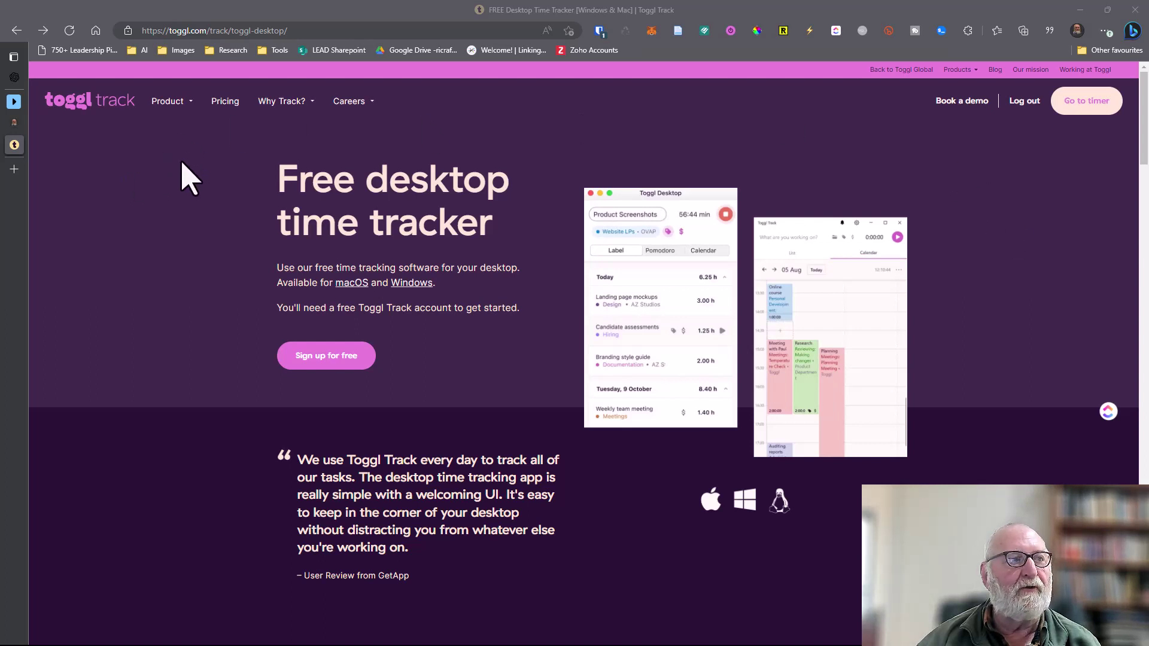
Open the 100+ integrations page from the Product overview and scroll through the integration cards.
click(169, 104)
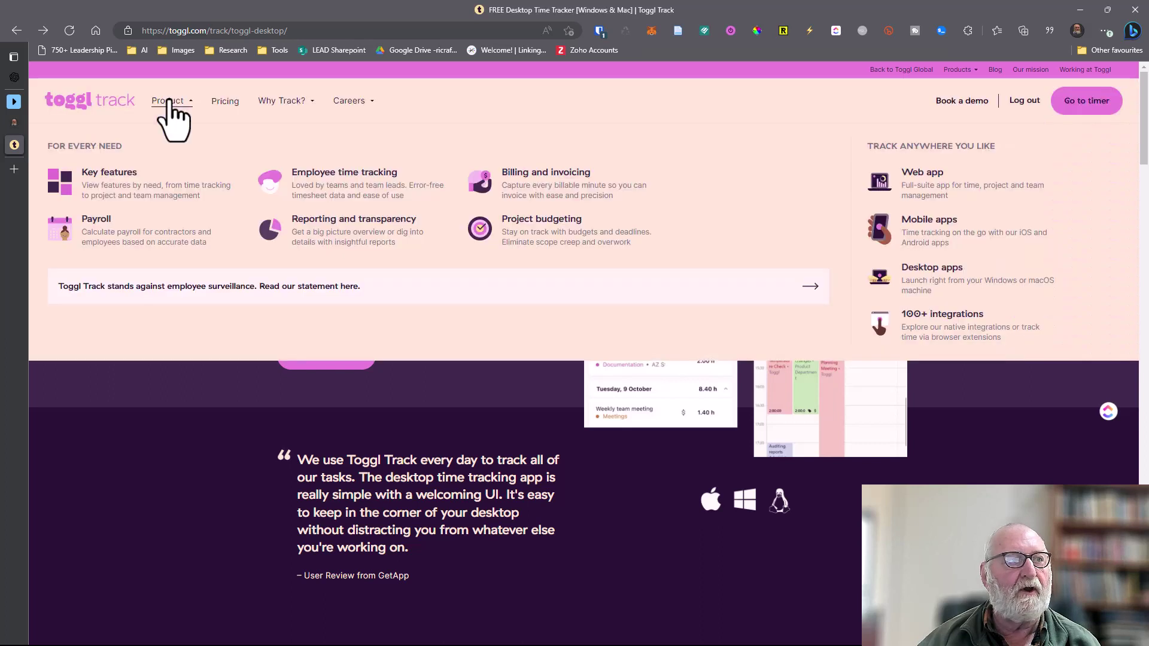
click(942, 323)
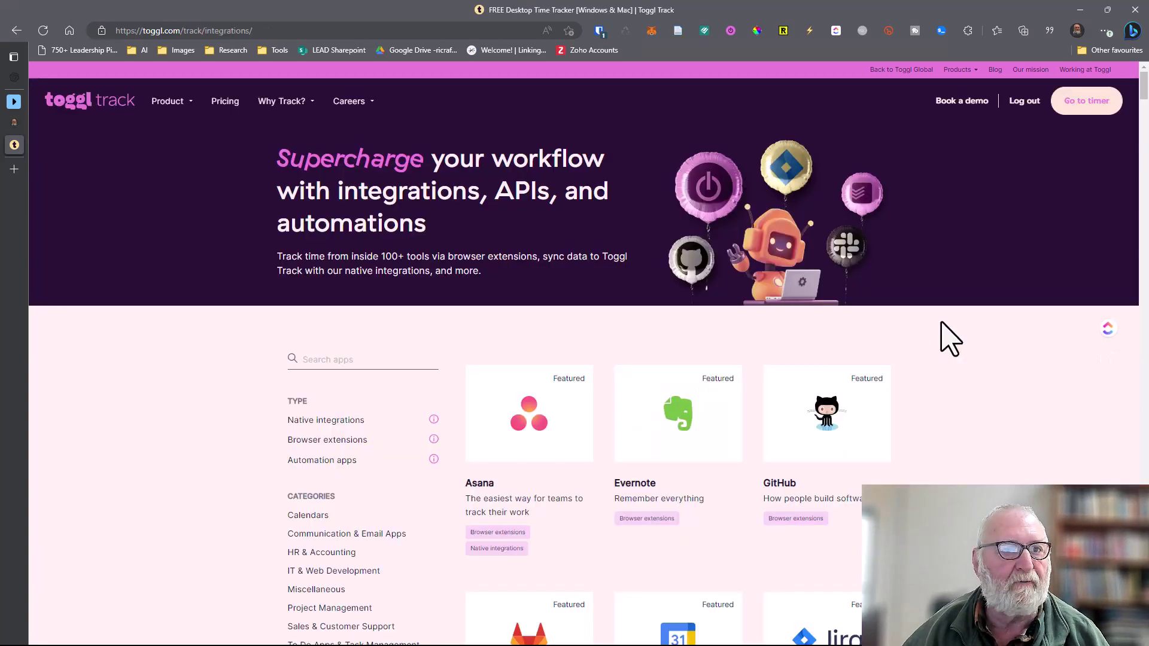
scroll(941, 323, down, 5)
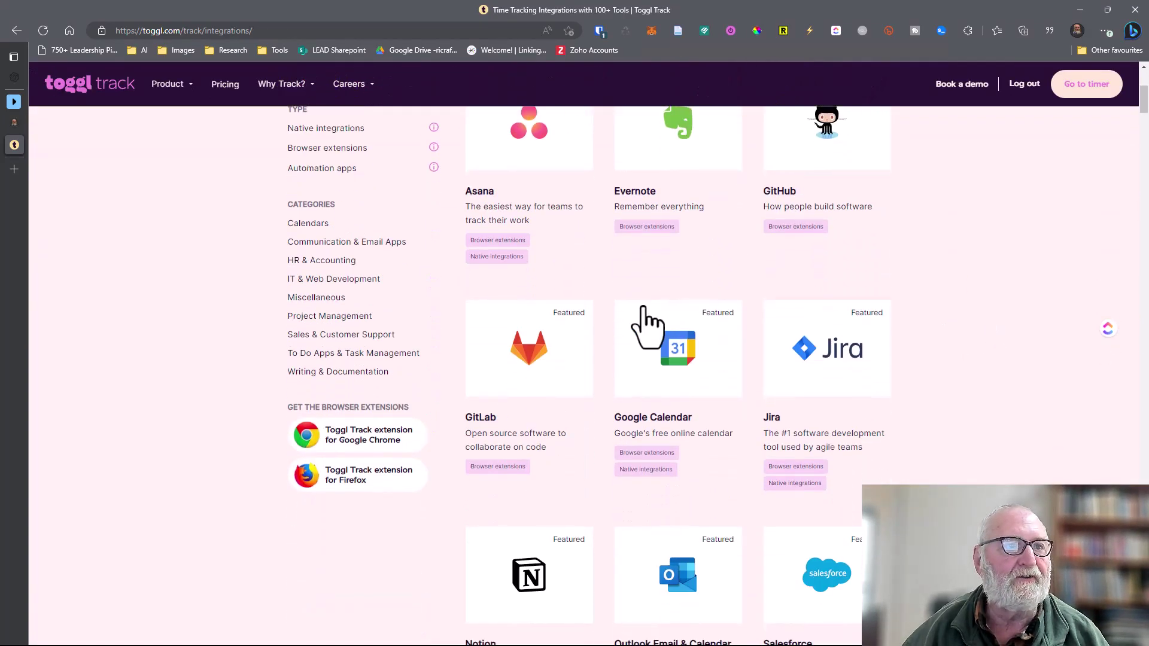
scroll(1025, 430, down, 2)
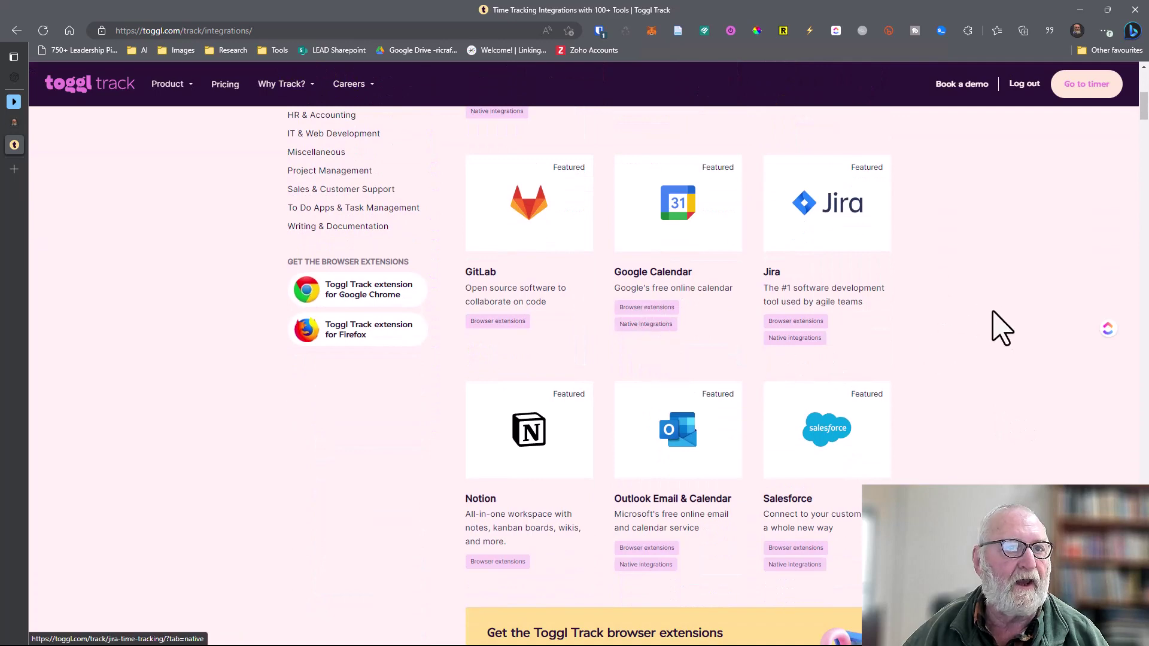
scroll(990, 326, down, 5)
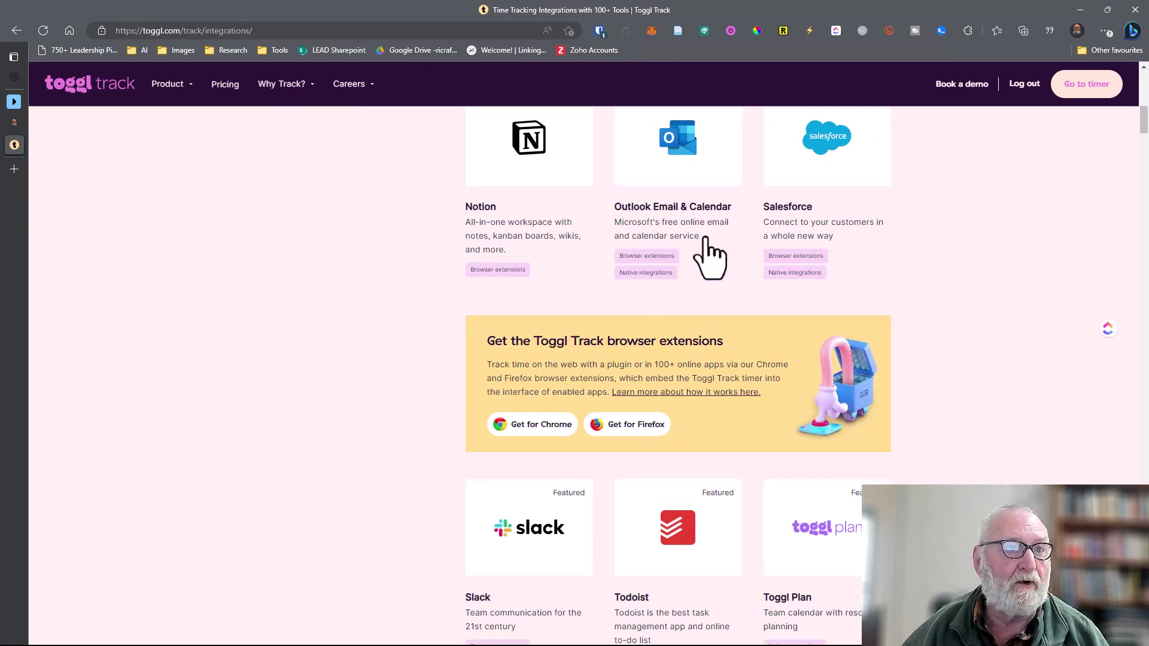
scroll(546, 574, down, 2)
scroll(546, 575, down, 8)
scroll(616, 395, down, 5)
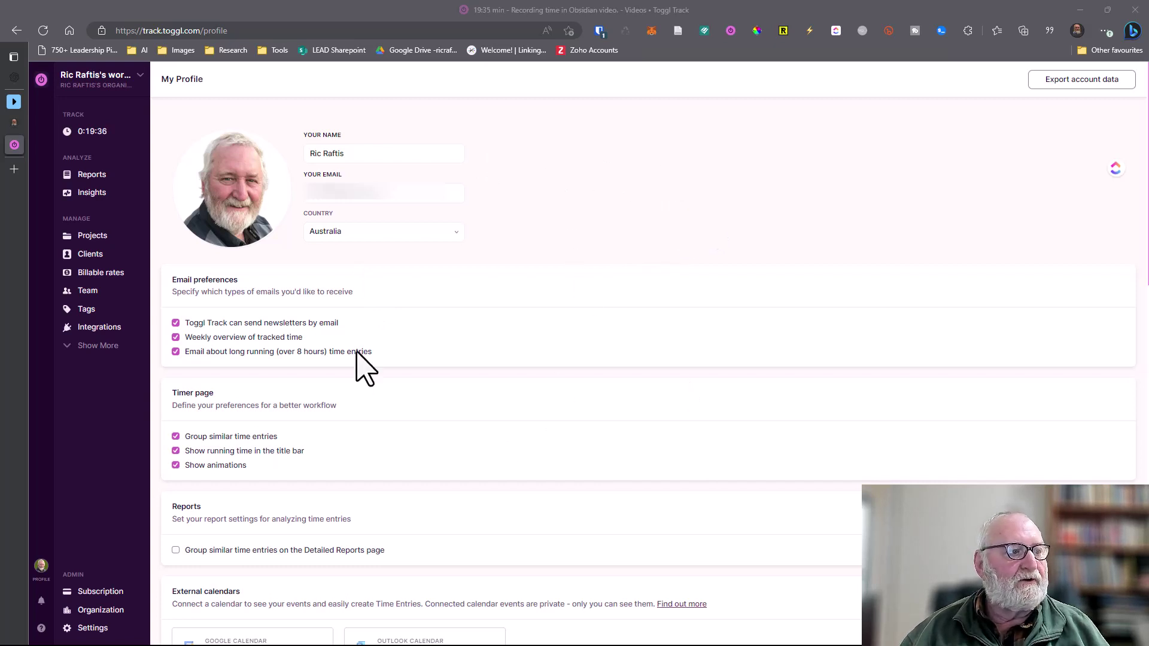
Show the workspace's General settings and open the profile avatar menu.
click(98, 629)
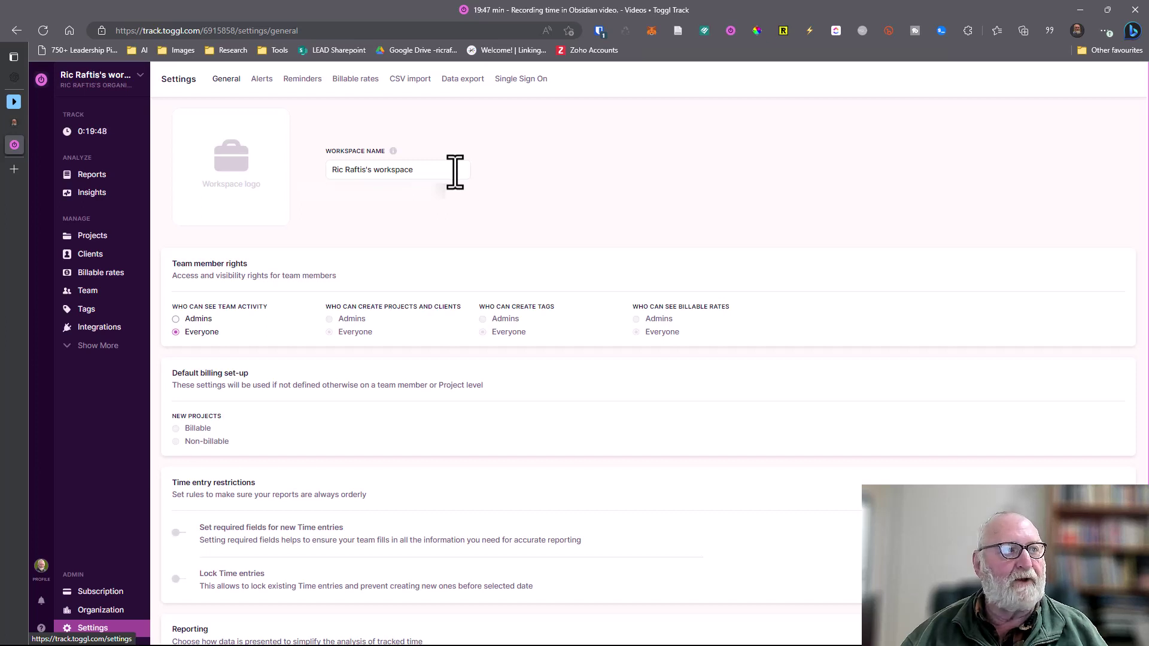
click(42, 568)
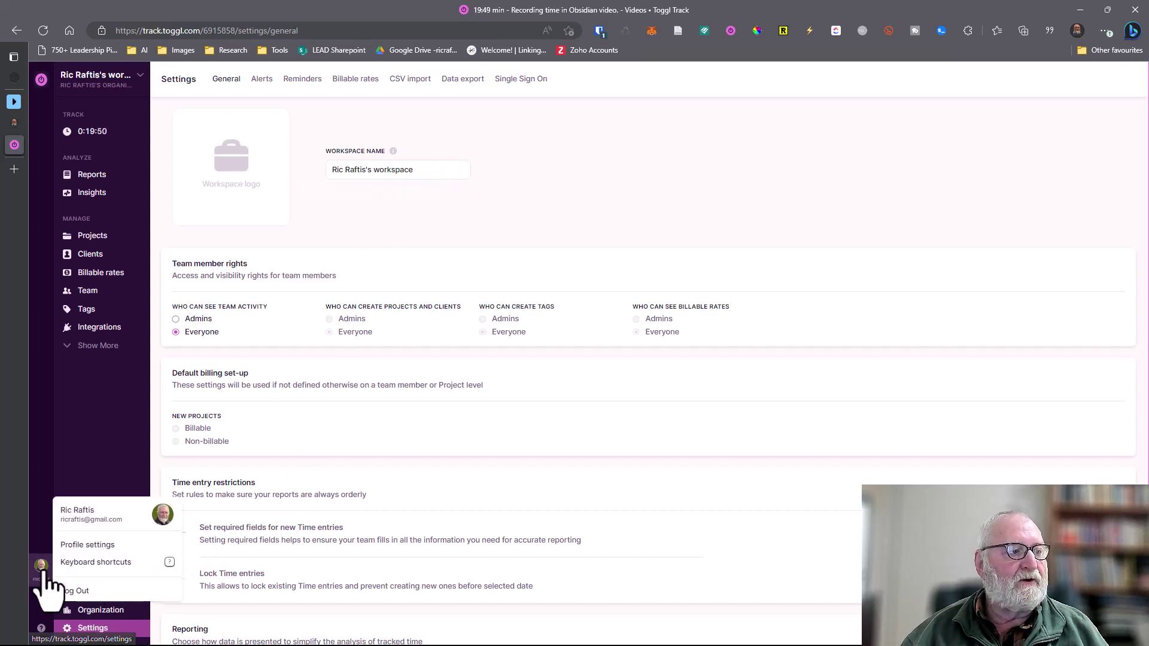
Open Profile settings and scroll down to the API Token section and back up.
click(76, 546)
scroll(500, 403, down, 5)
scroll(500, 402, down, 7)
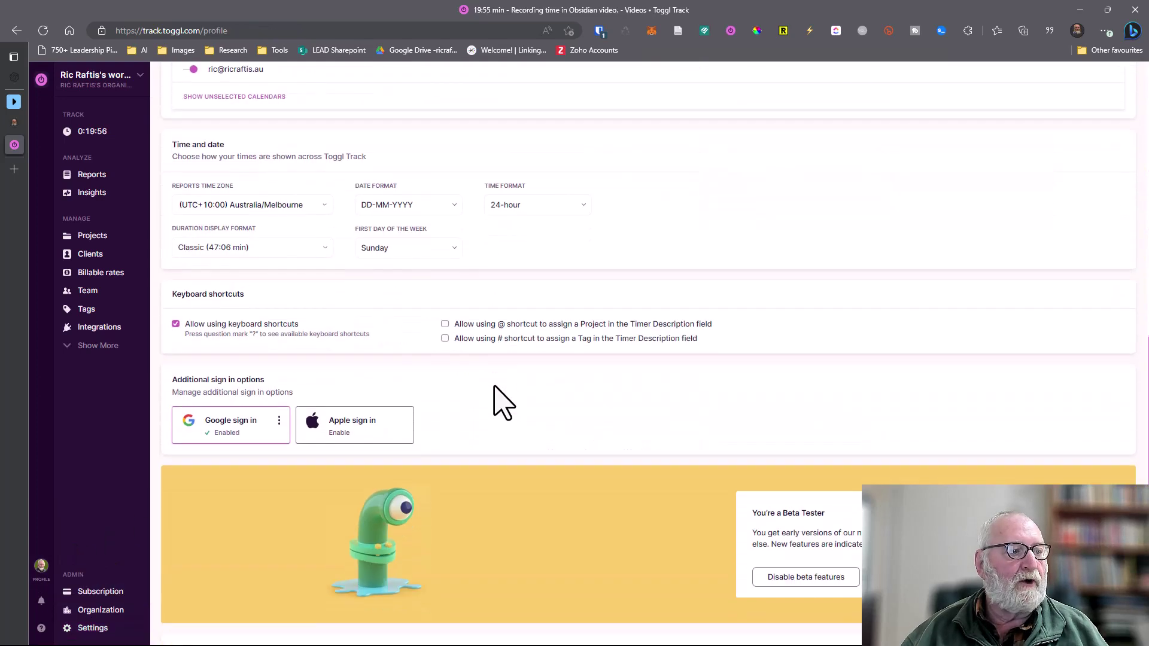
scroll(240, 353, down, 4)
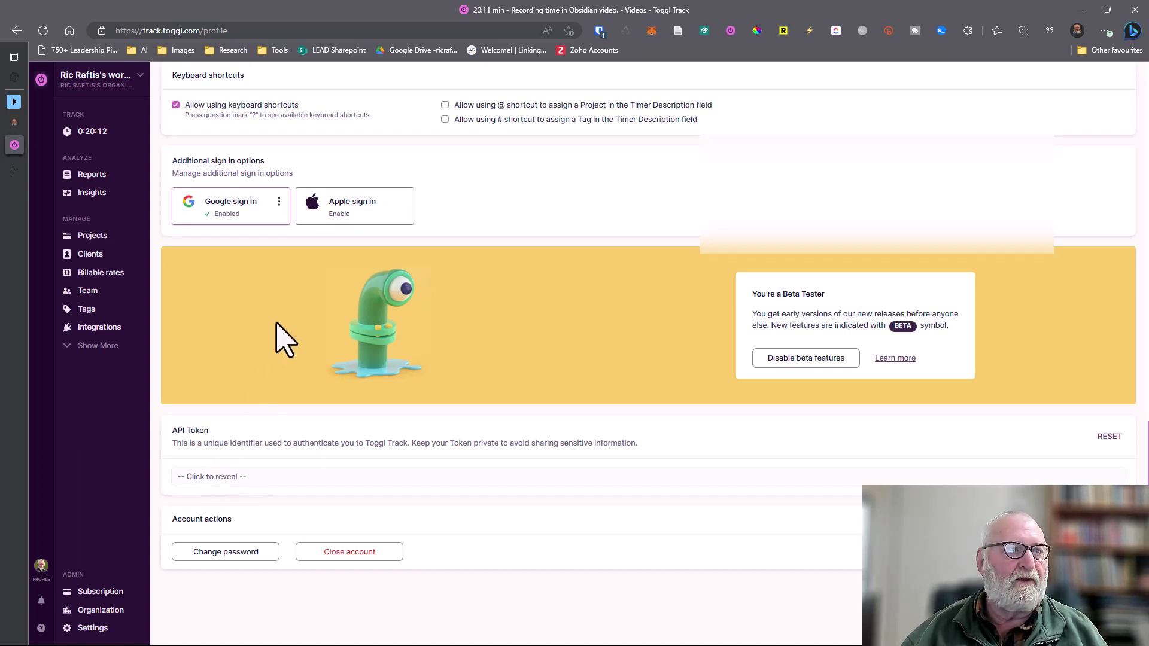
scroll(276, 327, up, 3)
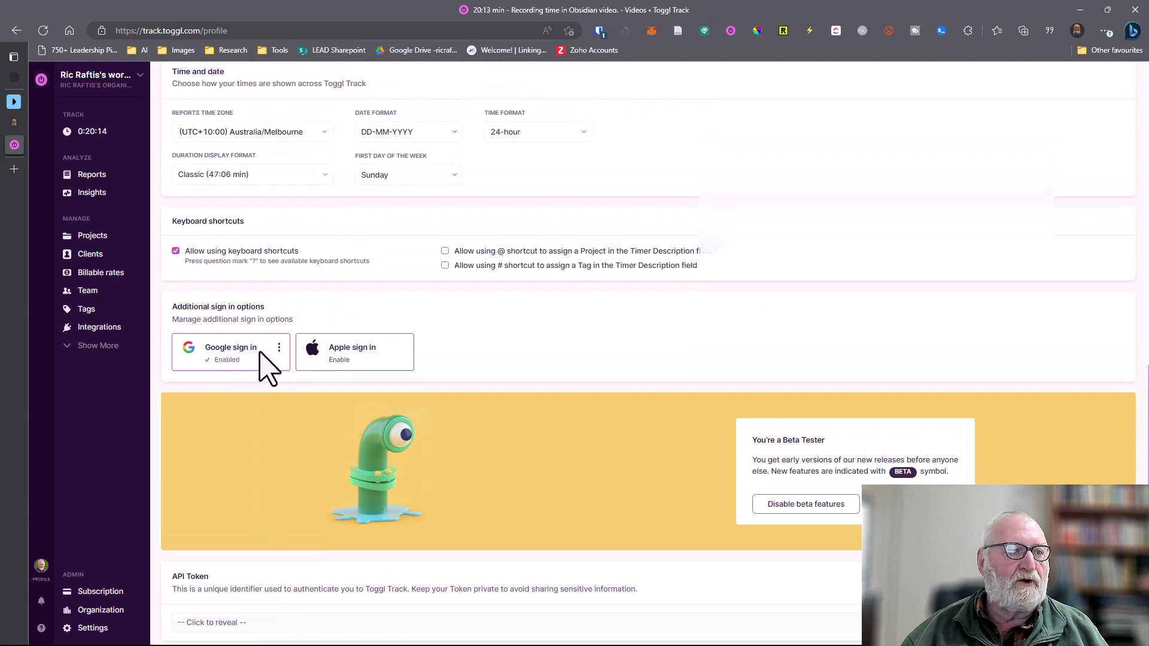
scroll(268, 380, up, 12)
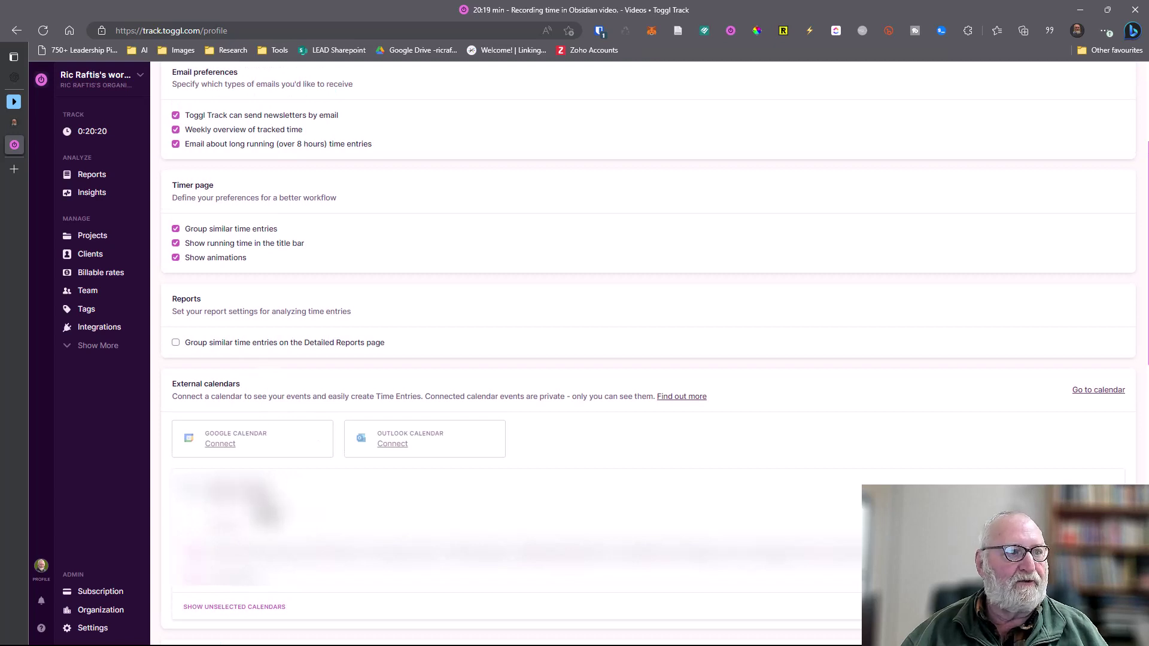
mouse_move(446, 450)
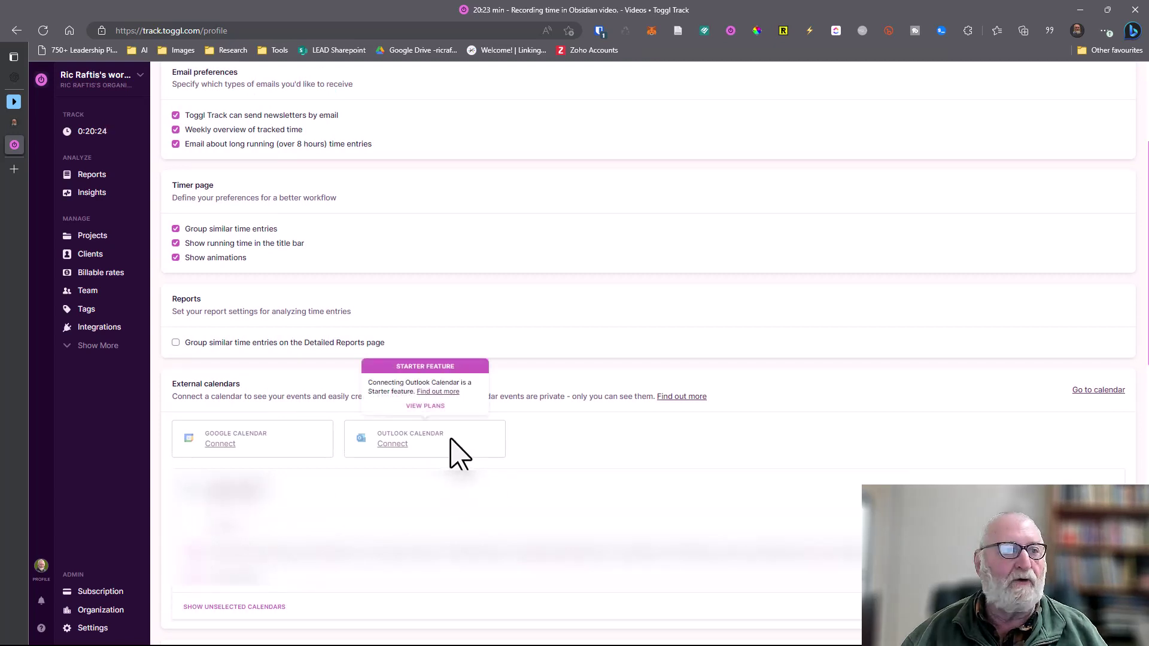
scroll(451, 441, down, 2)
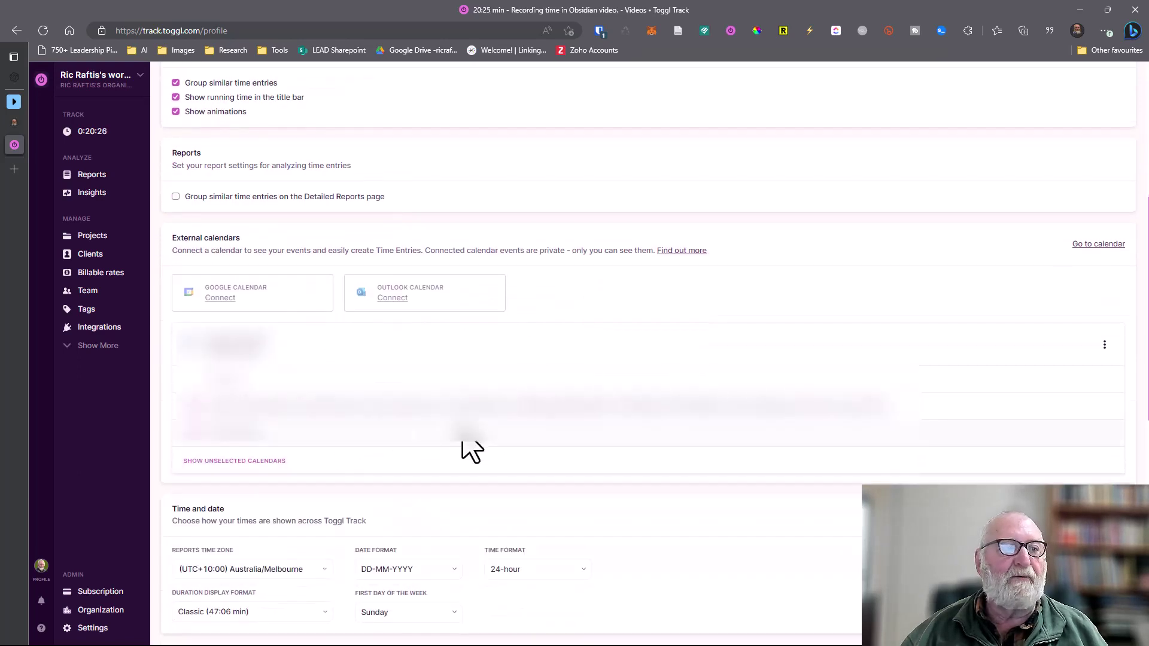
scroll(602, 419, up, 4)
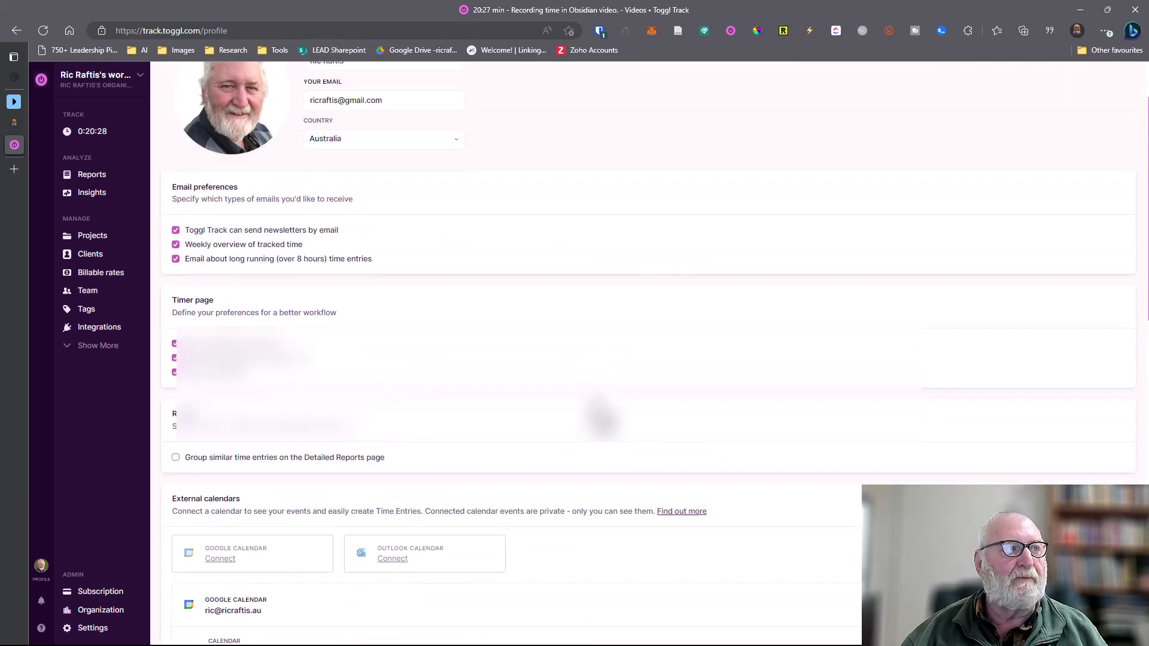
scroll(688, 277, up, 2)
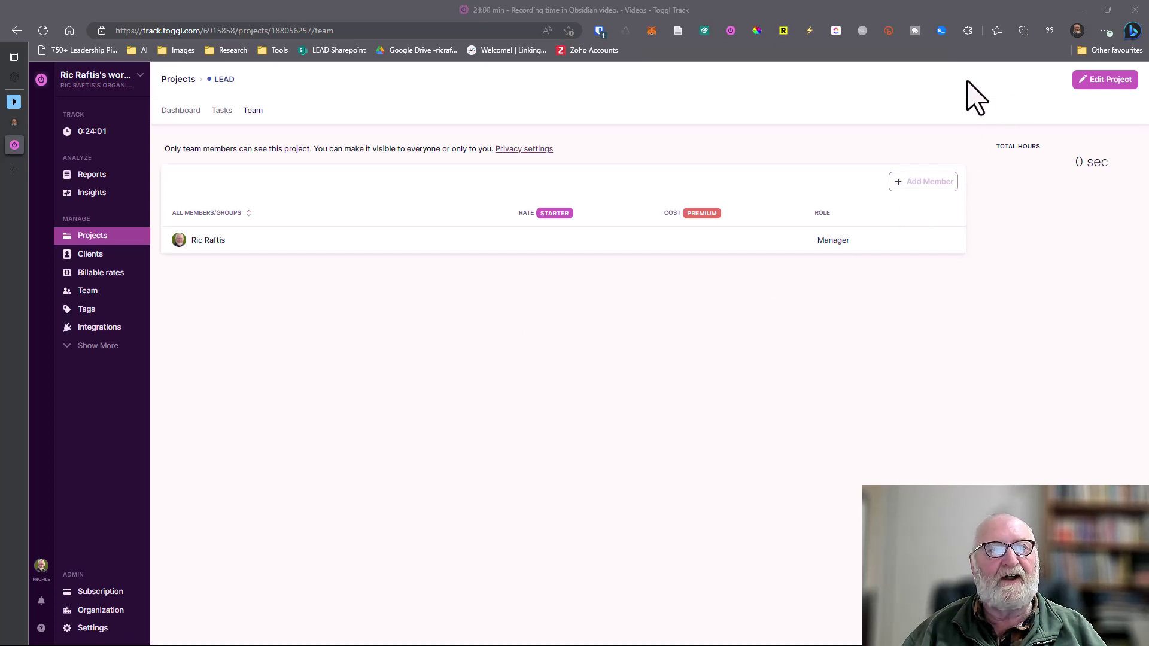
Show the list of all Toggl Track projects from the sidebar.
click(81, 236)
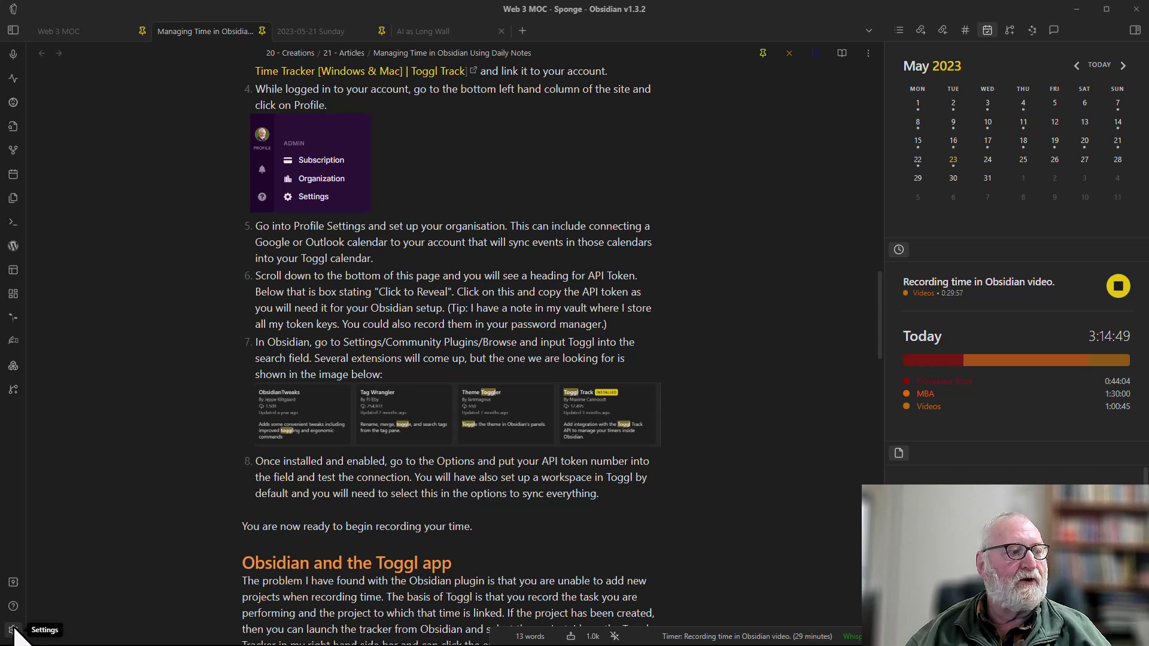
Search the Obsidian community plugin browser for 'Toggl'.
click(14, 630)
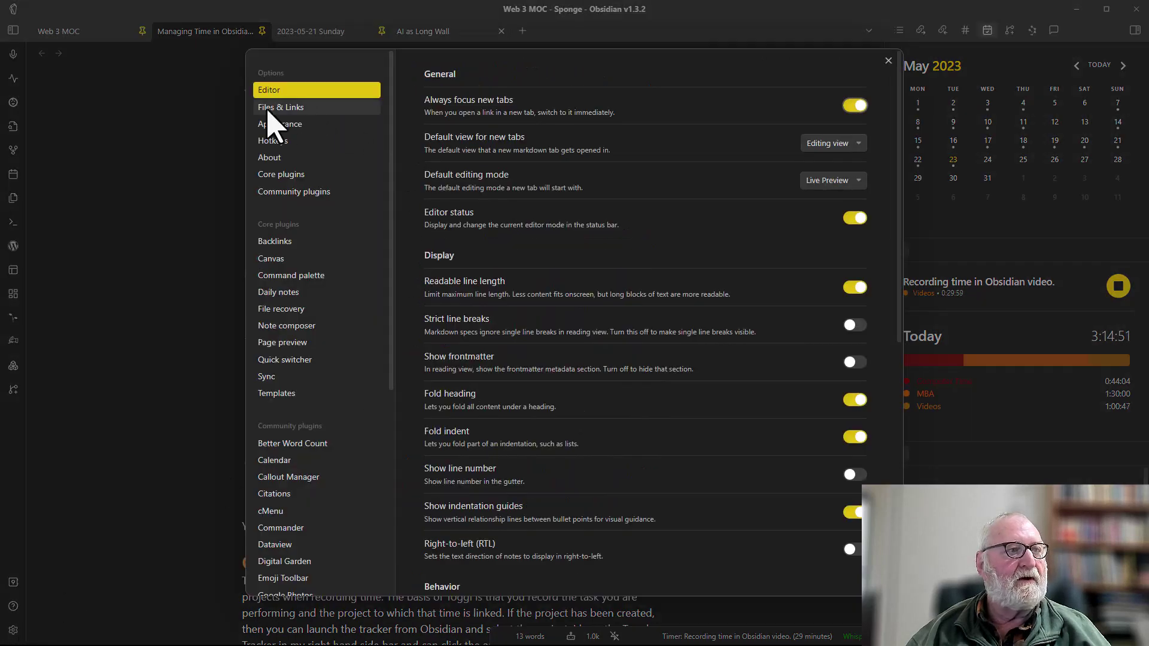
click(288, 193)
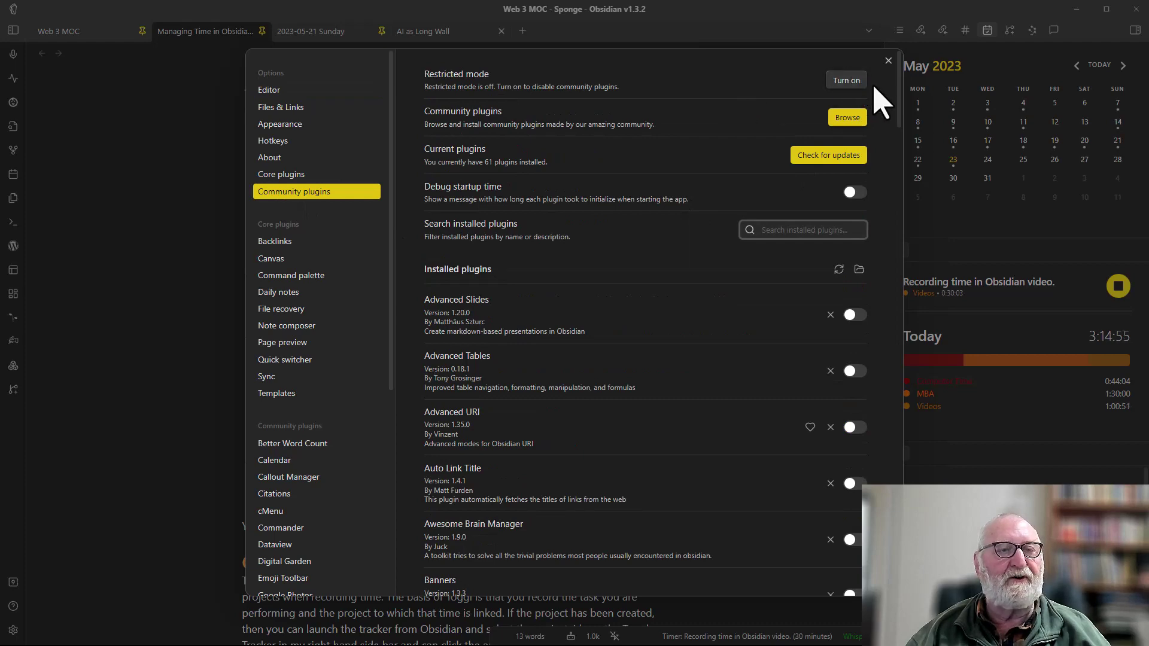
click(846, 116)
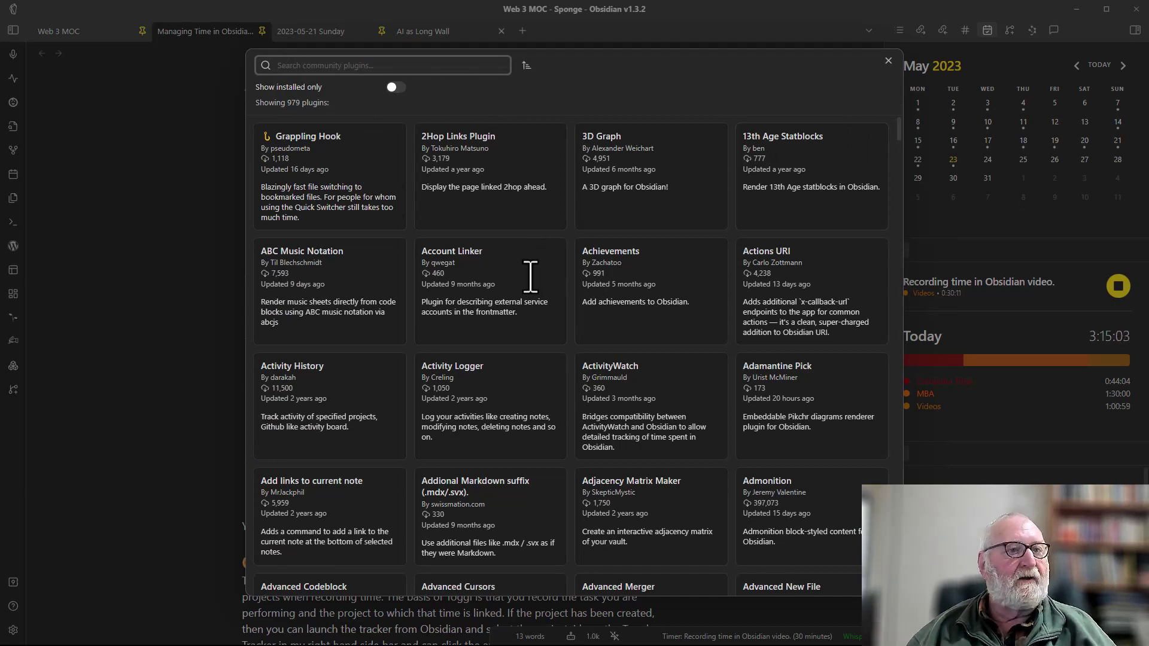
text(Toggl)
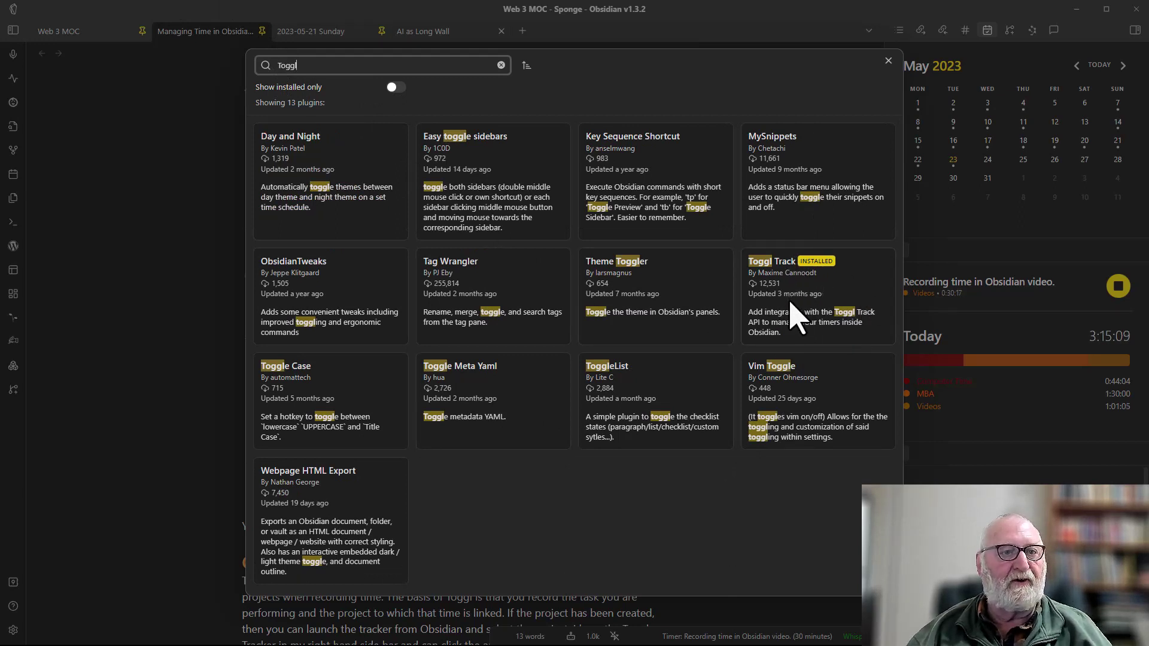
Open the Toggl Track plugin card and scroll through its README, returning to the top.
click(799, 302)
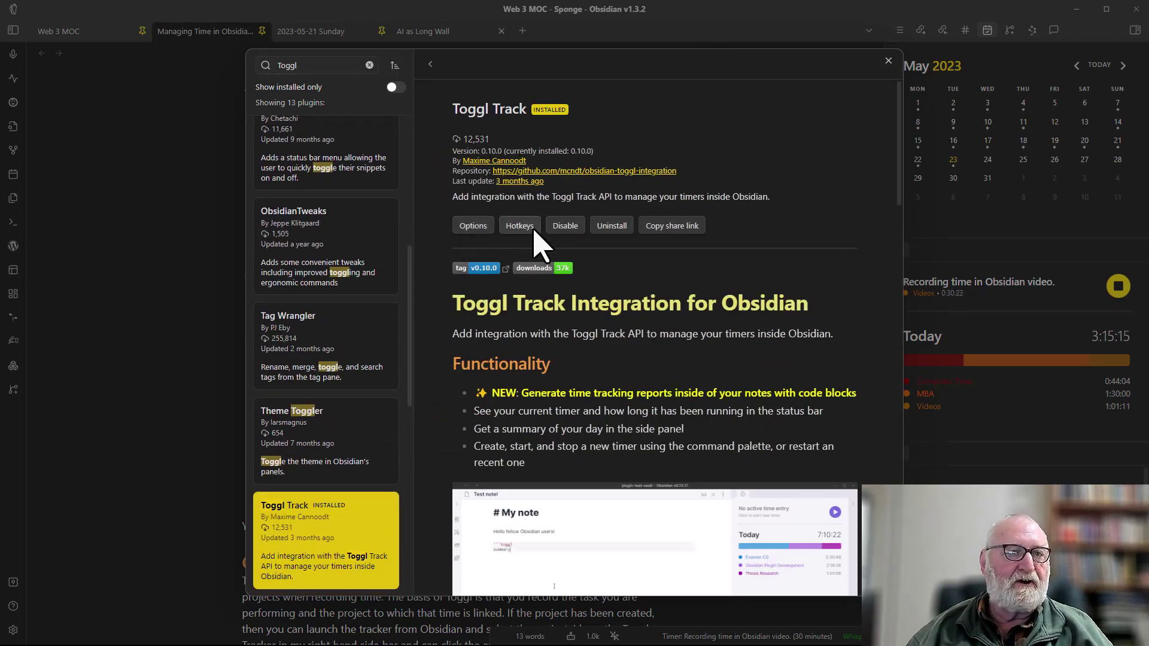
scroll(597, 366, down, 4)
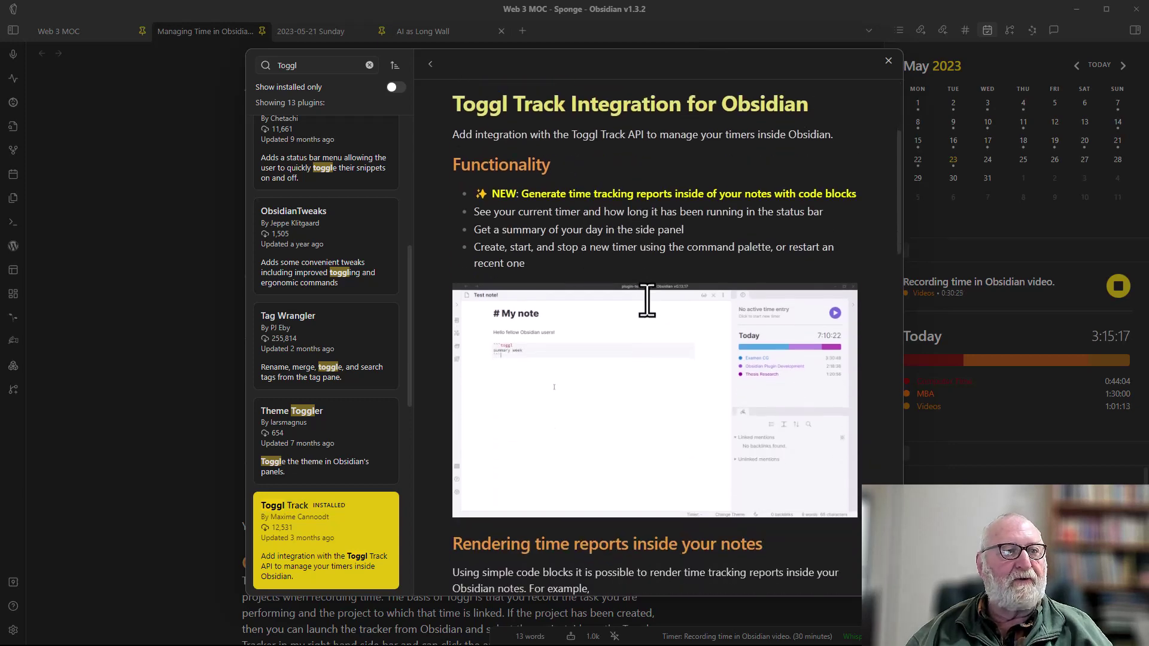
scroll(646, 299, down, 10)
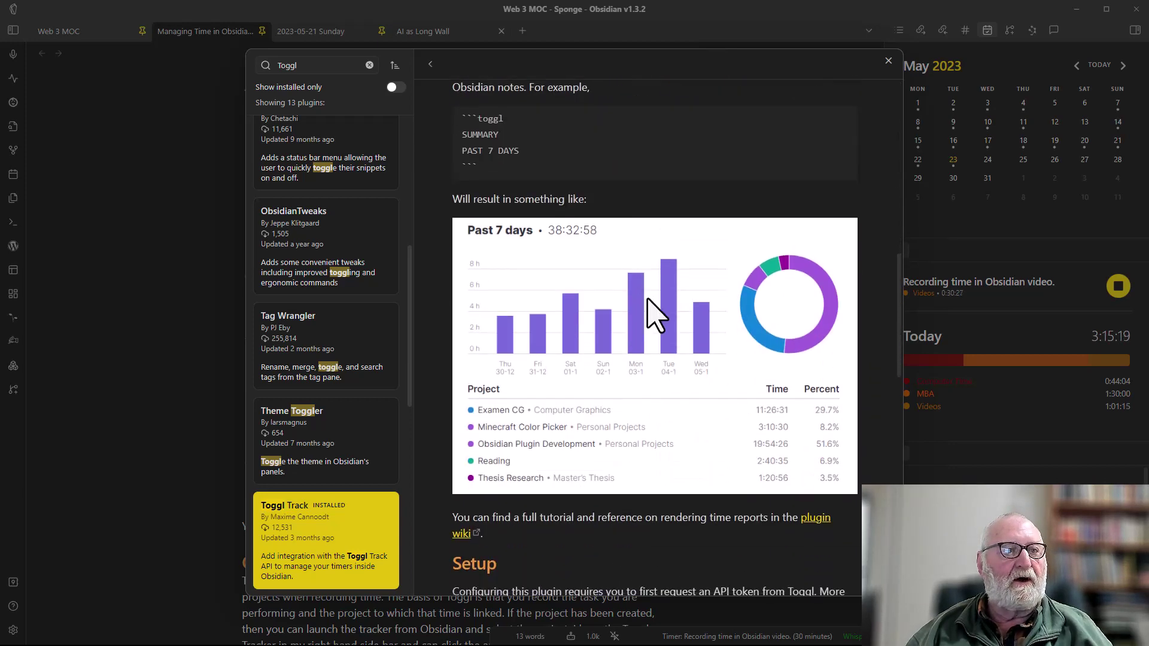
scroll(654, 314, down, 3)
scroll(688, 361, down, 5)
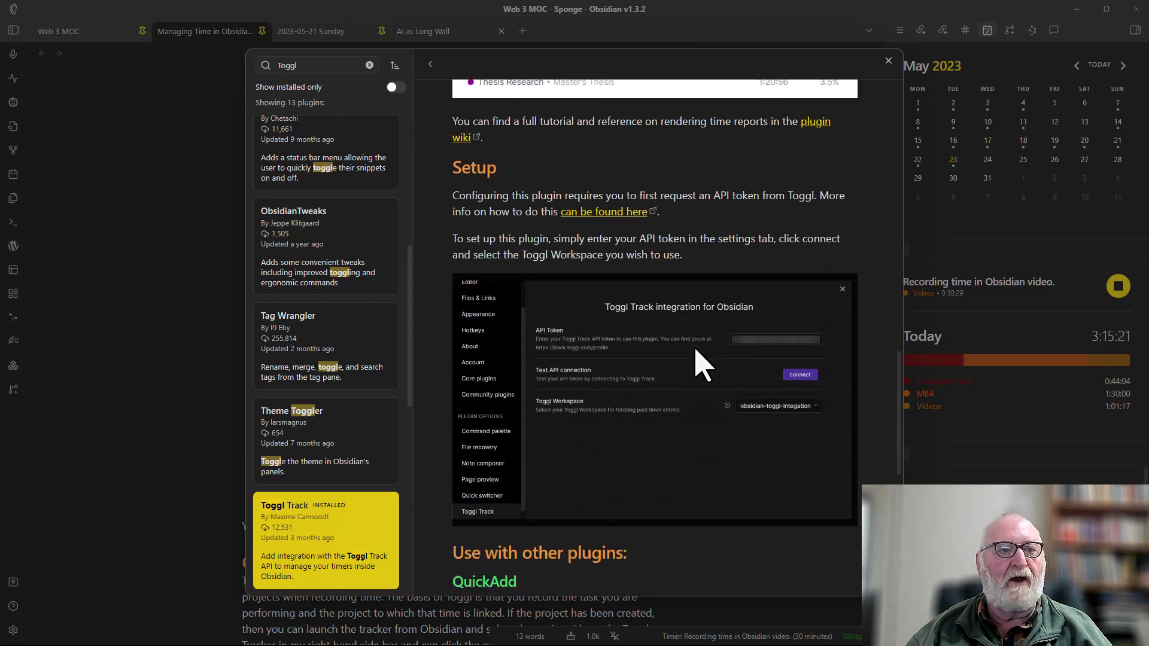
scroll(700, 362, down, 5)
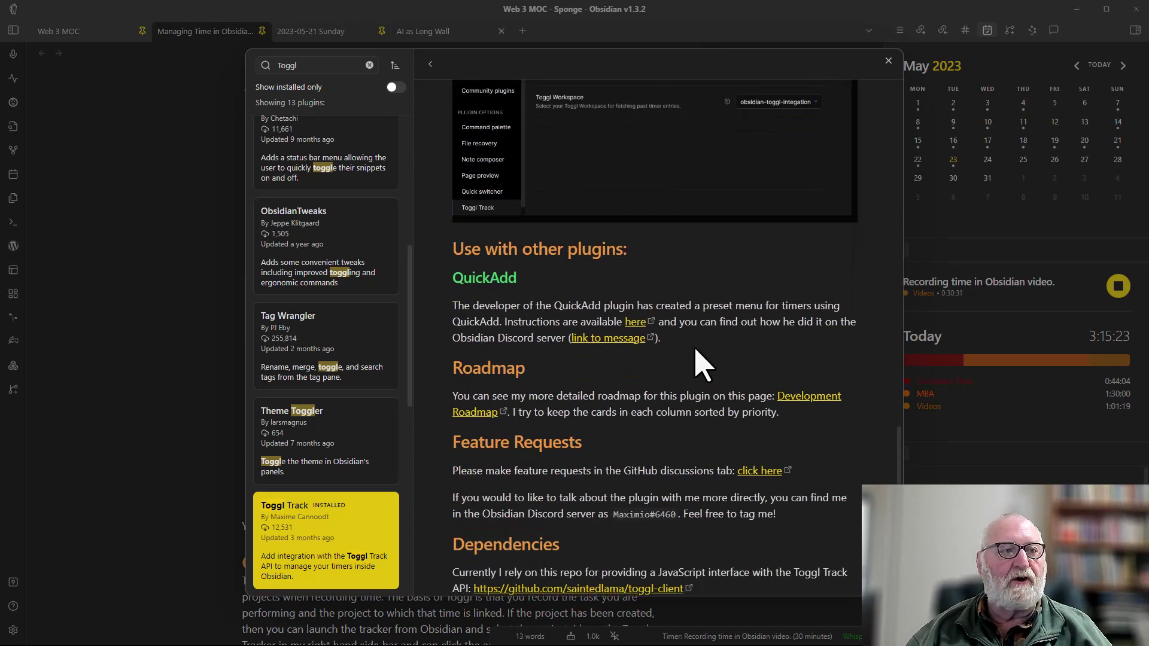
scroll(700, 362, down, 3)
scroll(700, 362, up, 2)
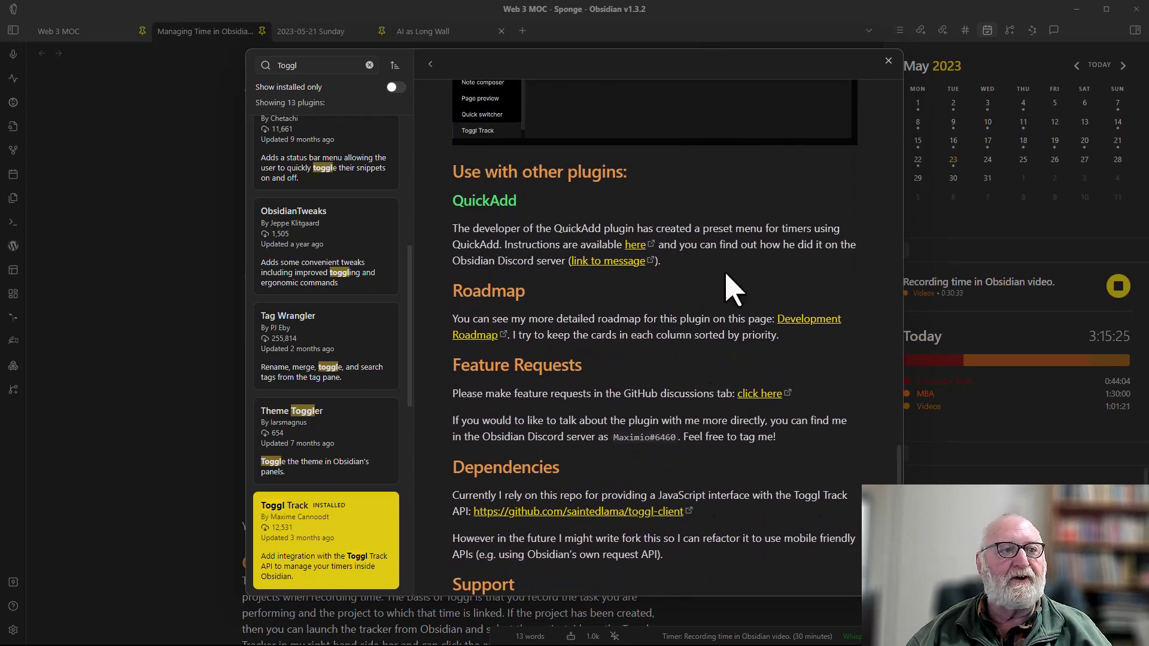
scroll(769, 371, down, 2)
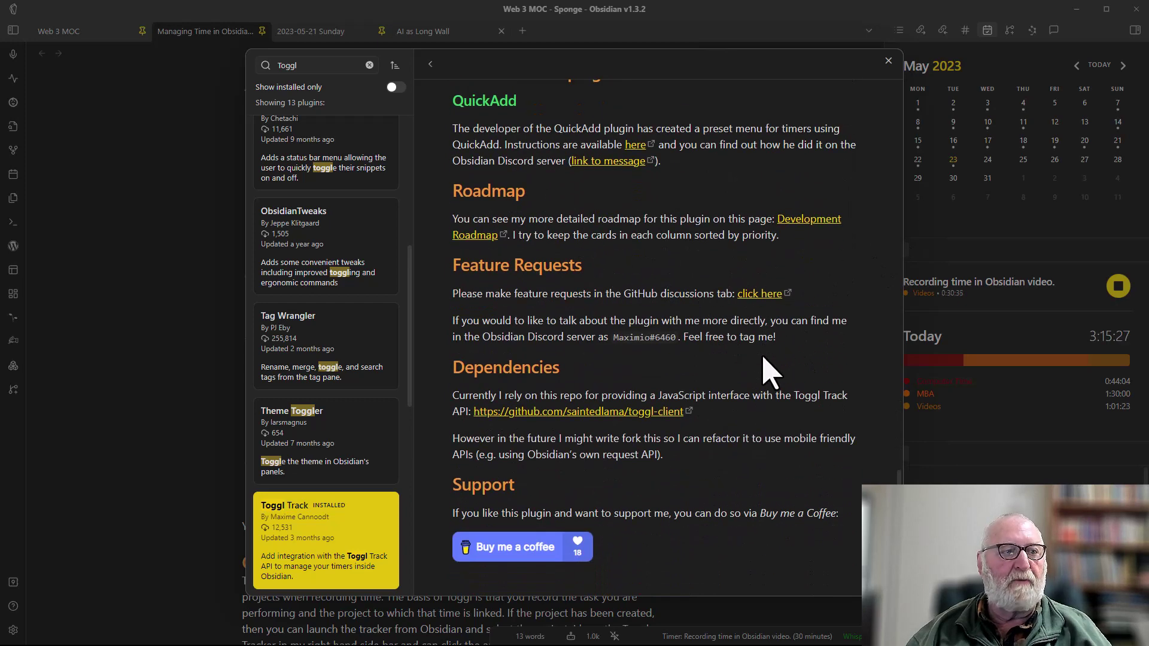
scroll(776, 485, up, 15)
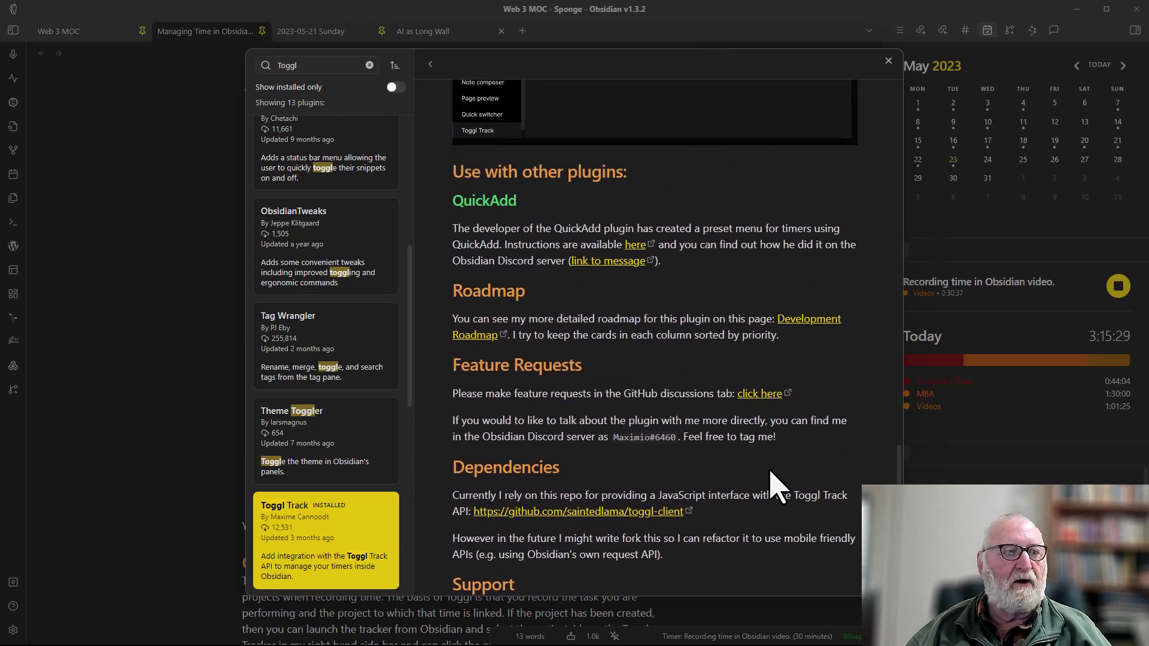
scroll(670, 441, up, 5)
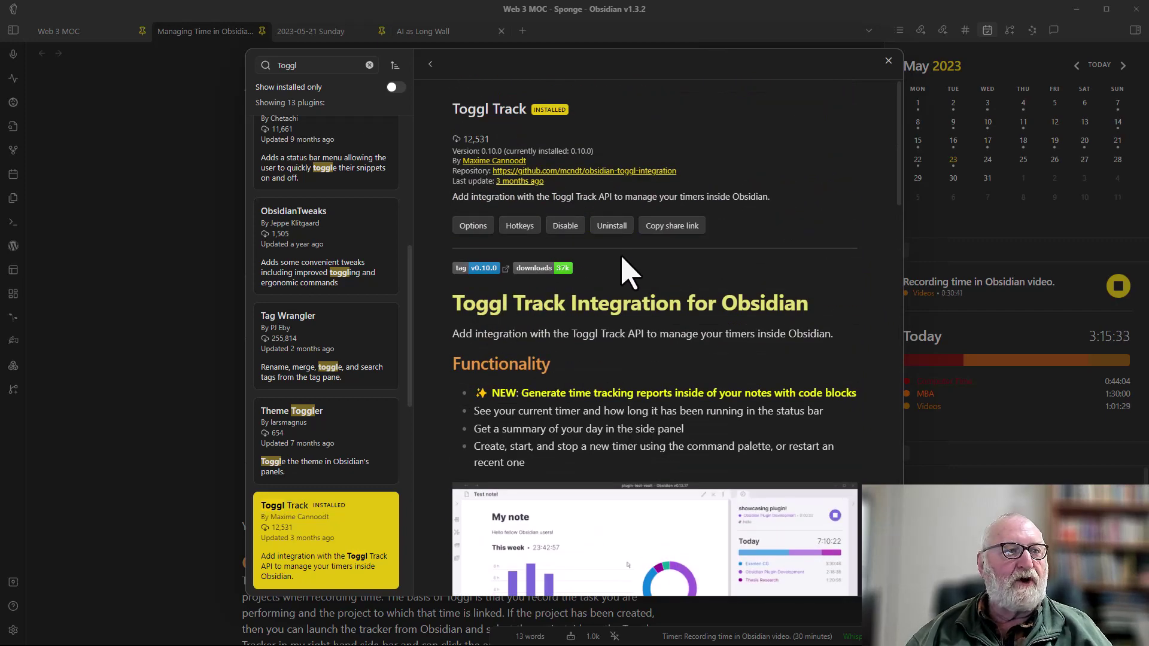
Open the Toggl Track plugin's Options showing API token, workspace and daily total settings.
click(473, 226)
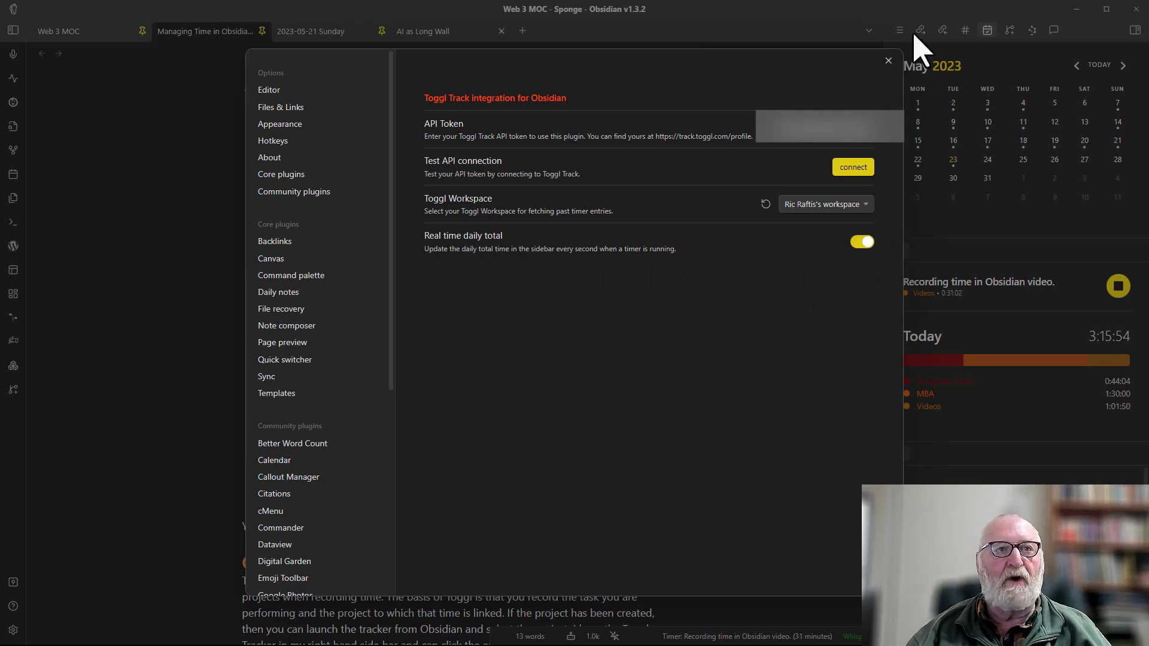
Close the Settings dialog to return to the daily notes article.
click(887, 61)
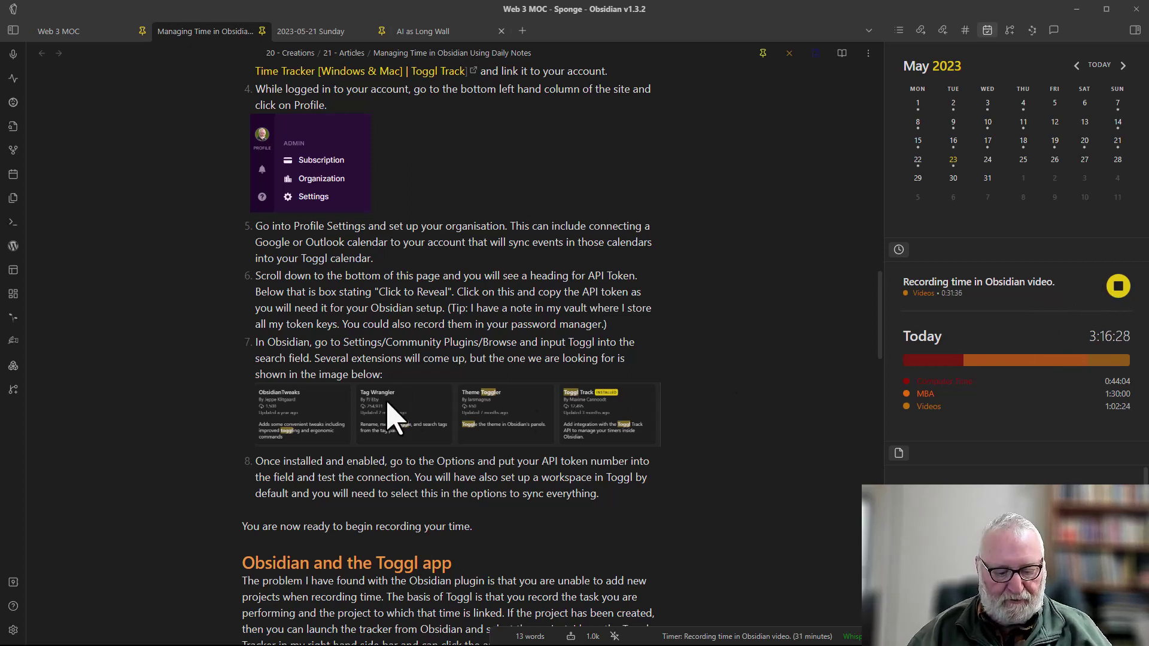
Search the command palette for 'toggl' and highlight the Start Toggl Timer command.
key(ctrl+p)
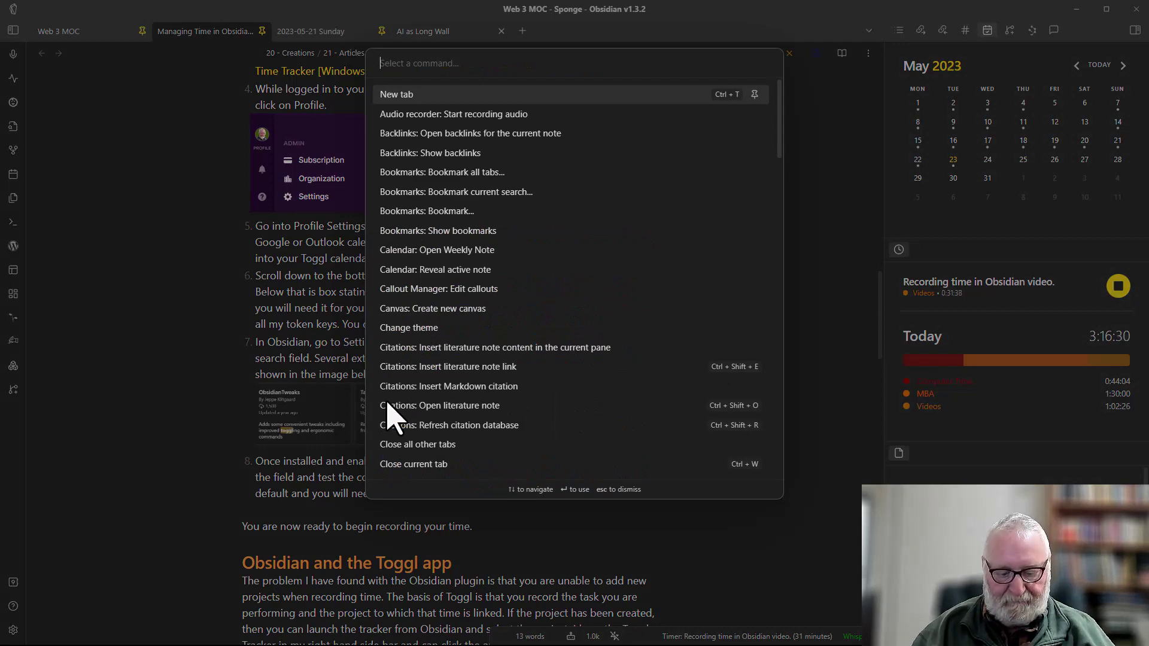
text(toggl)
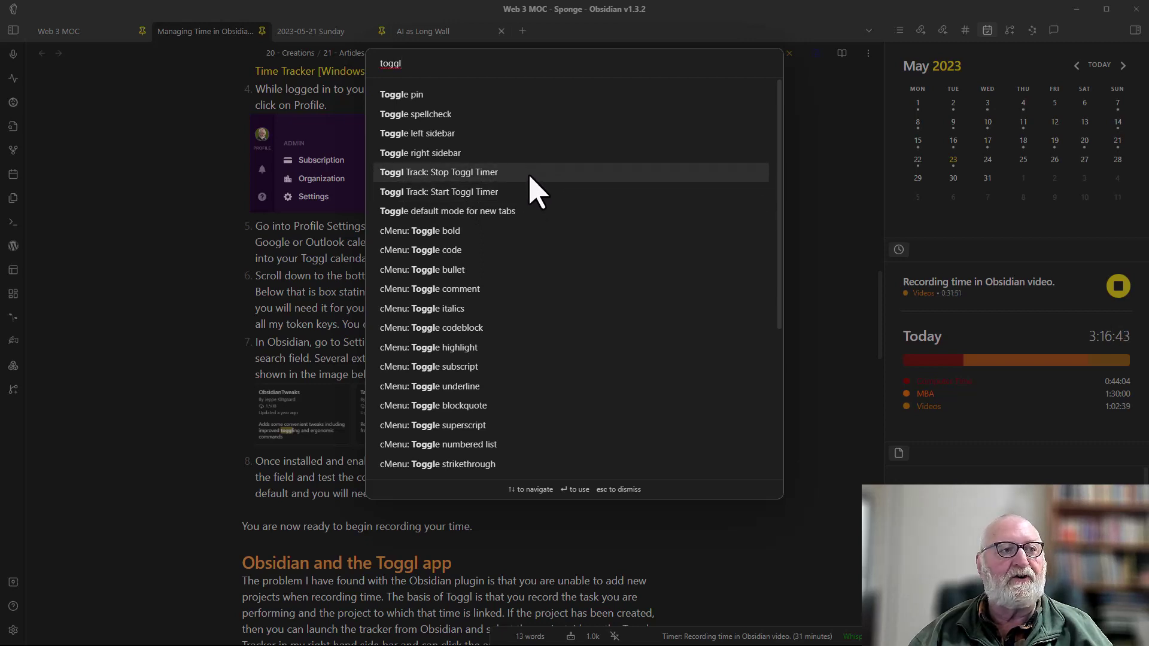
key(Down)
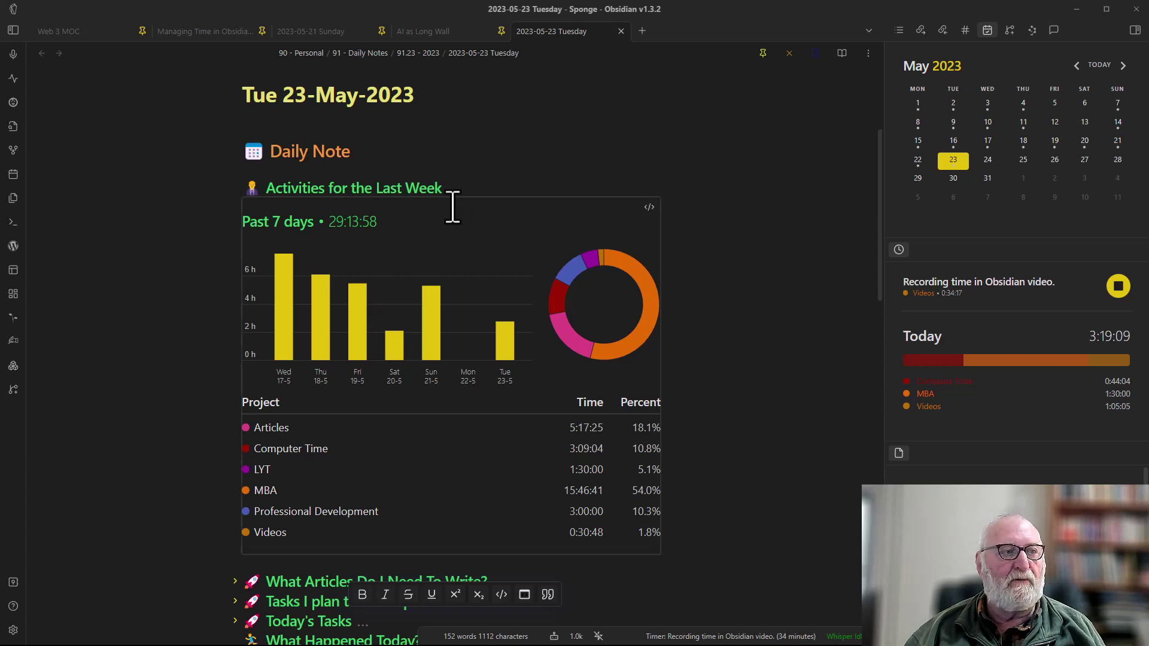
click(649, 206)
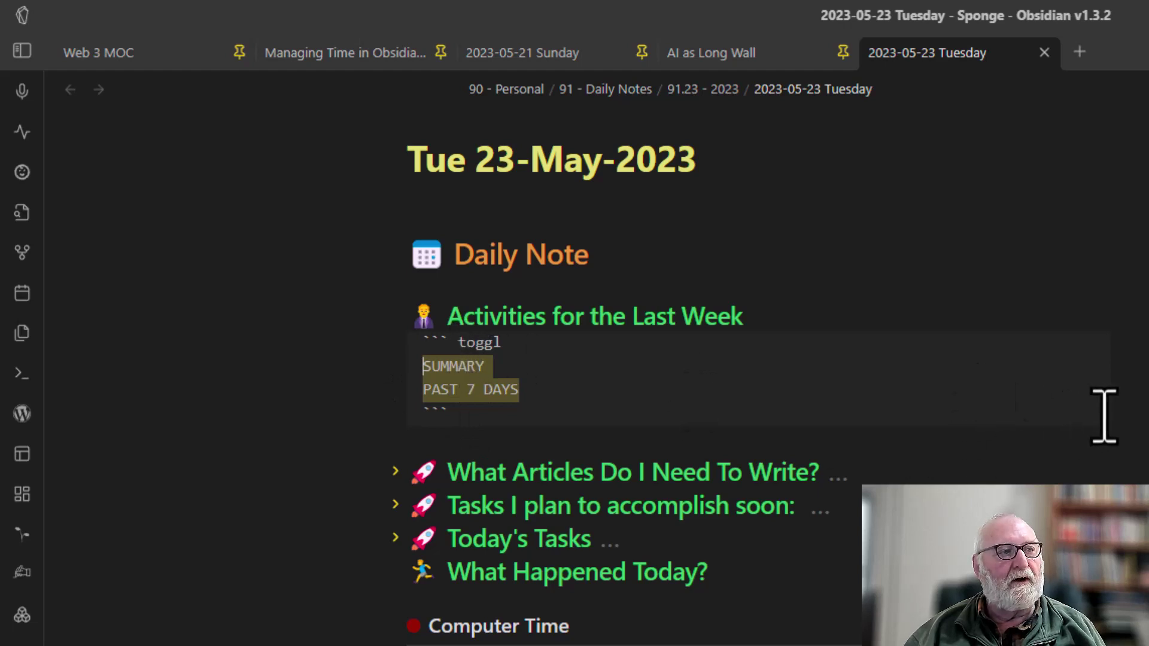
click(930, 462)
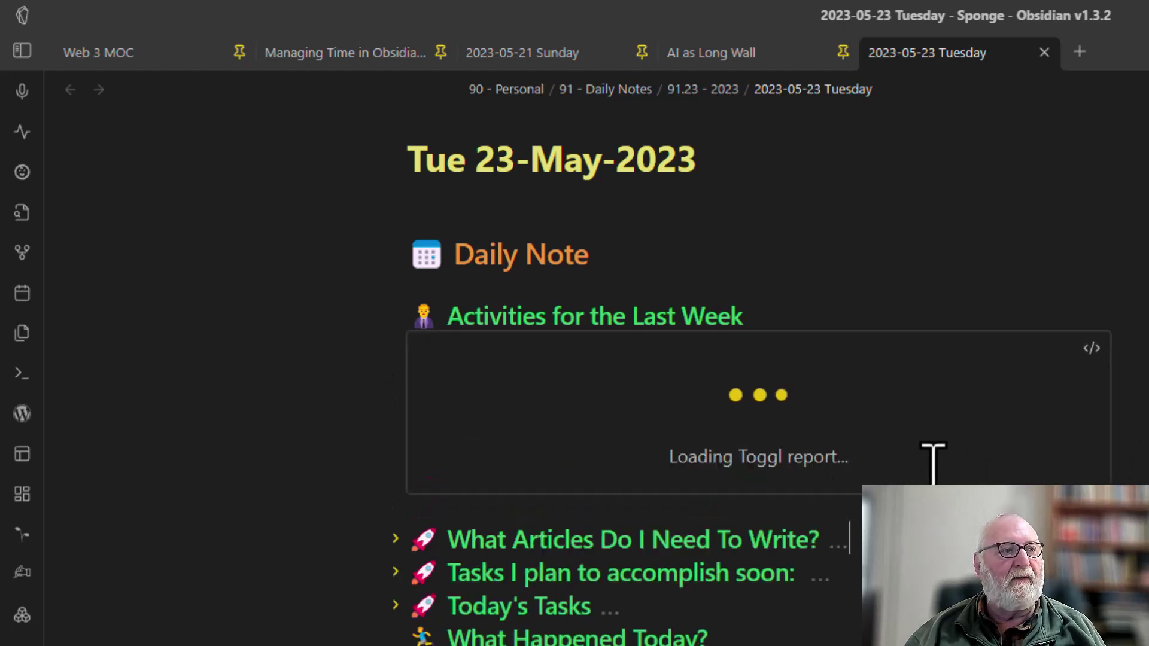
scroll(724, 338, down, 1)
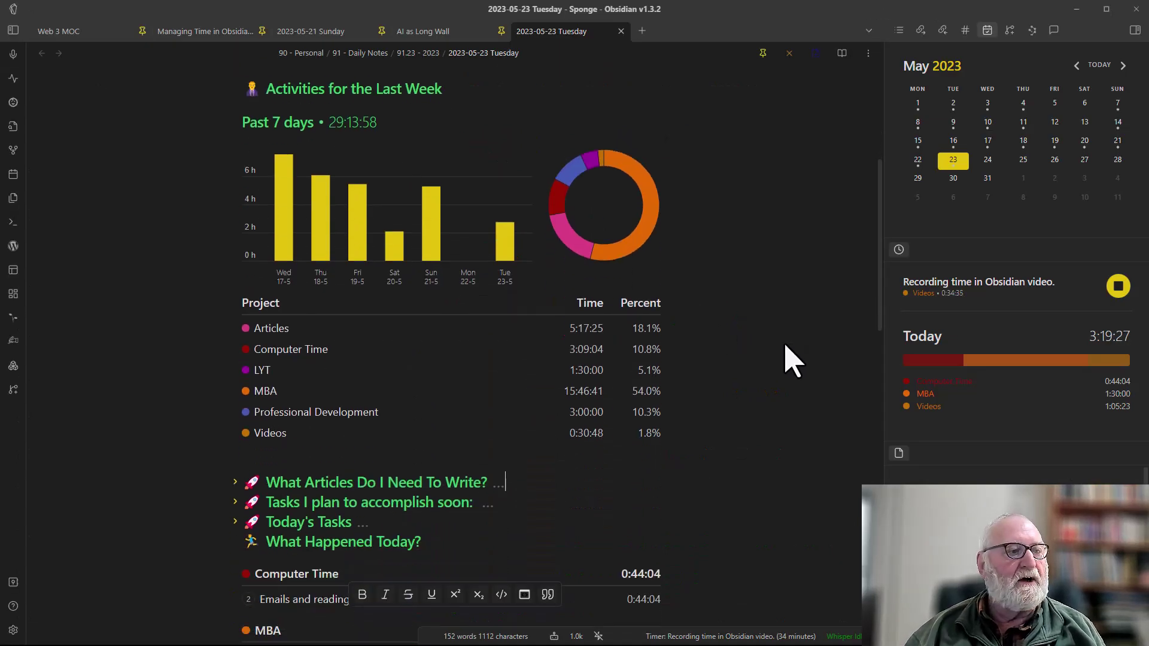
scroll(764, 302, down, 2)
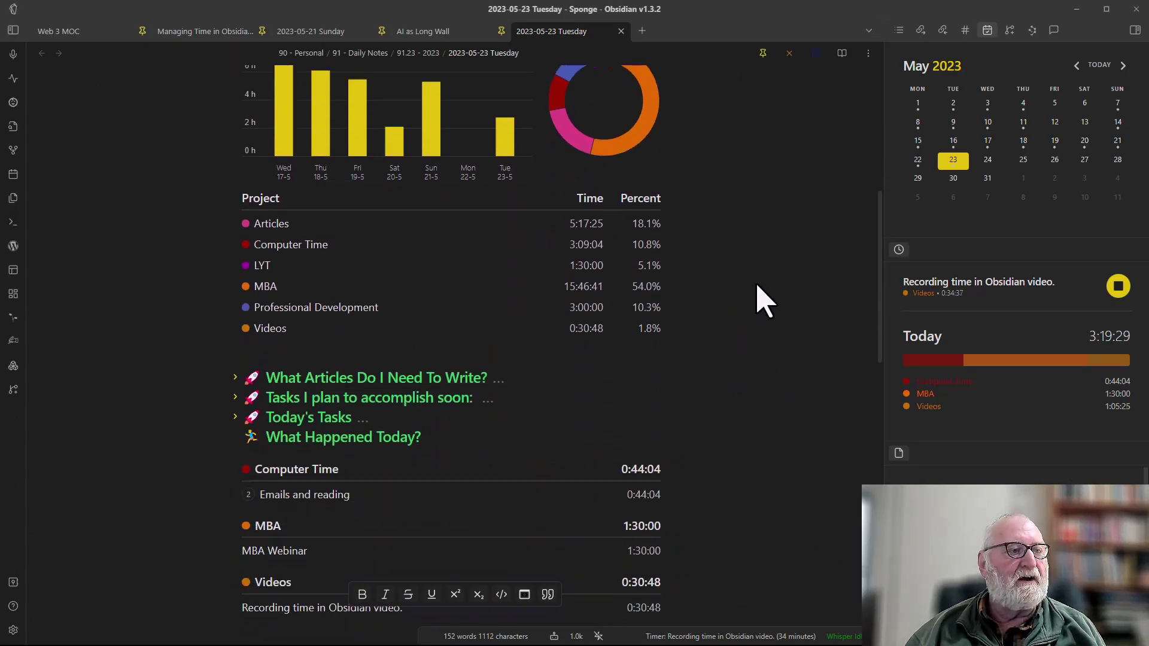
scroll(763, 302, down, 4)
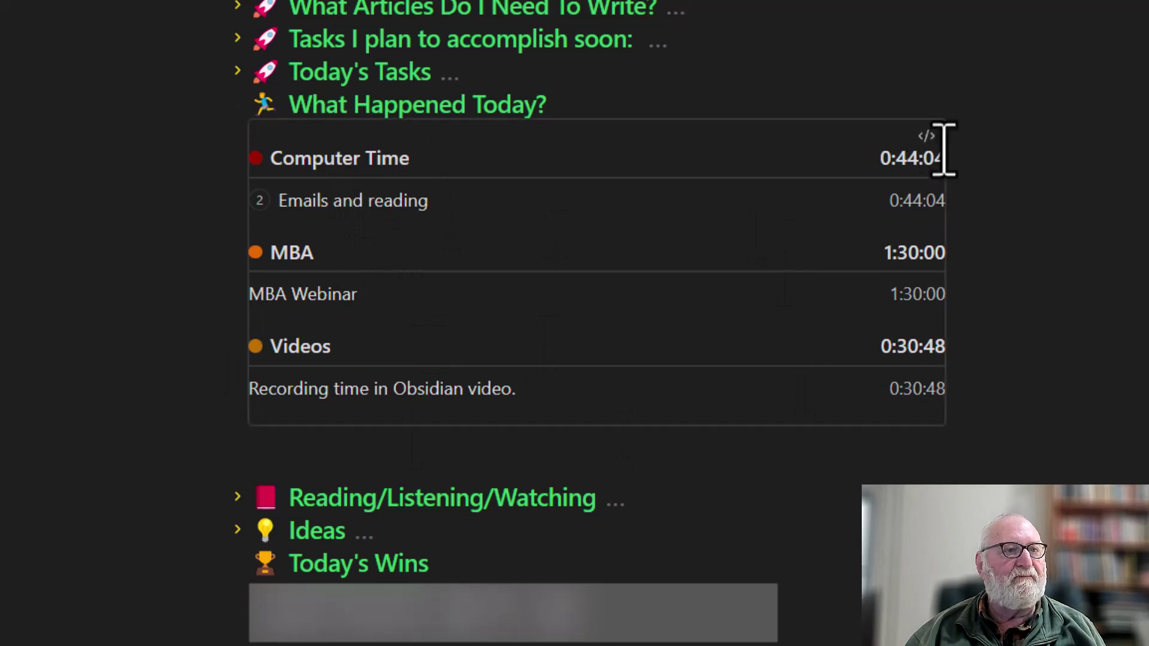
click(926, 137)
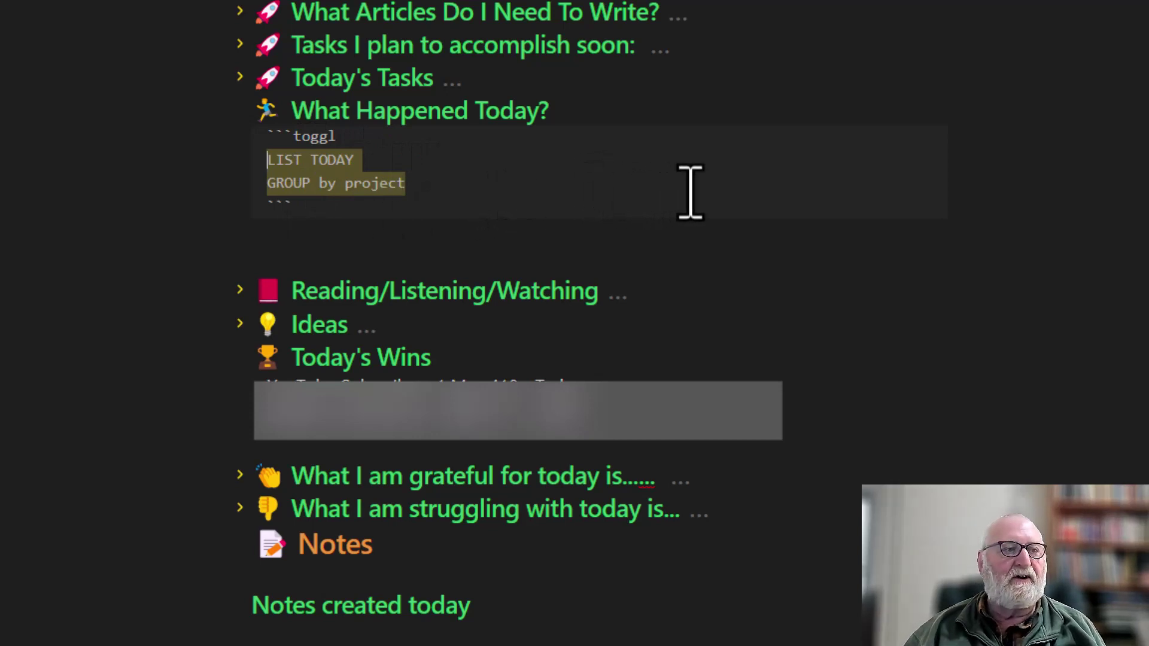
click(881, 264)
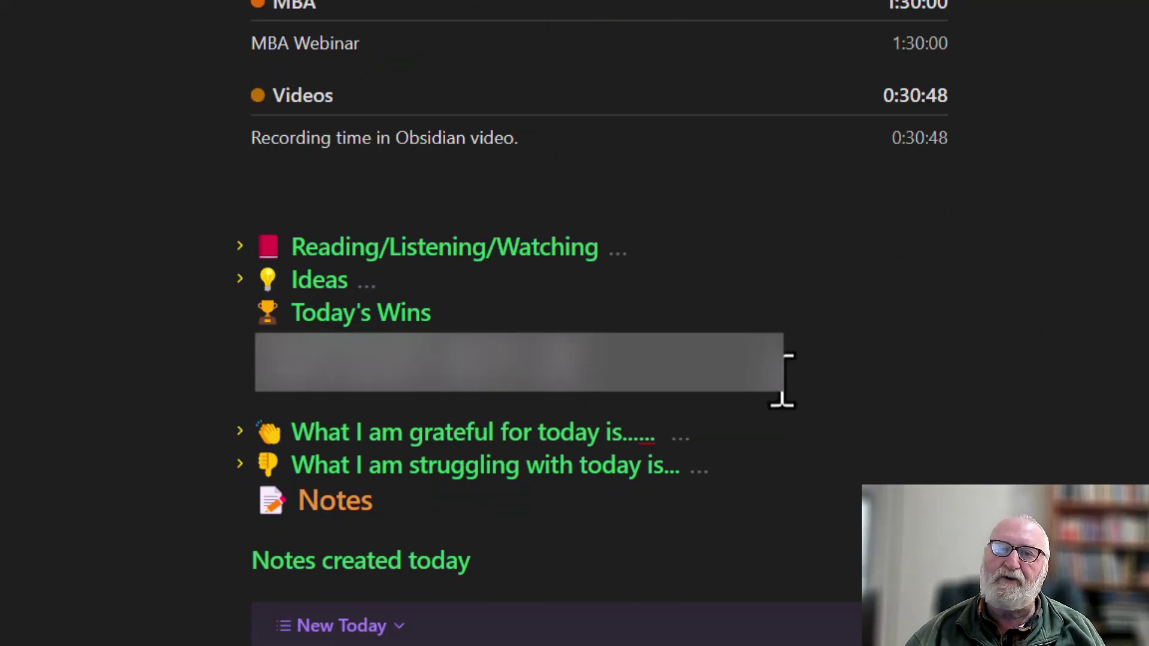
scroll(859, 297, up, 3)
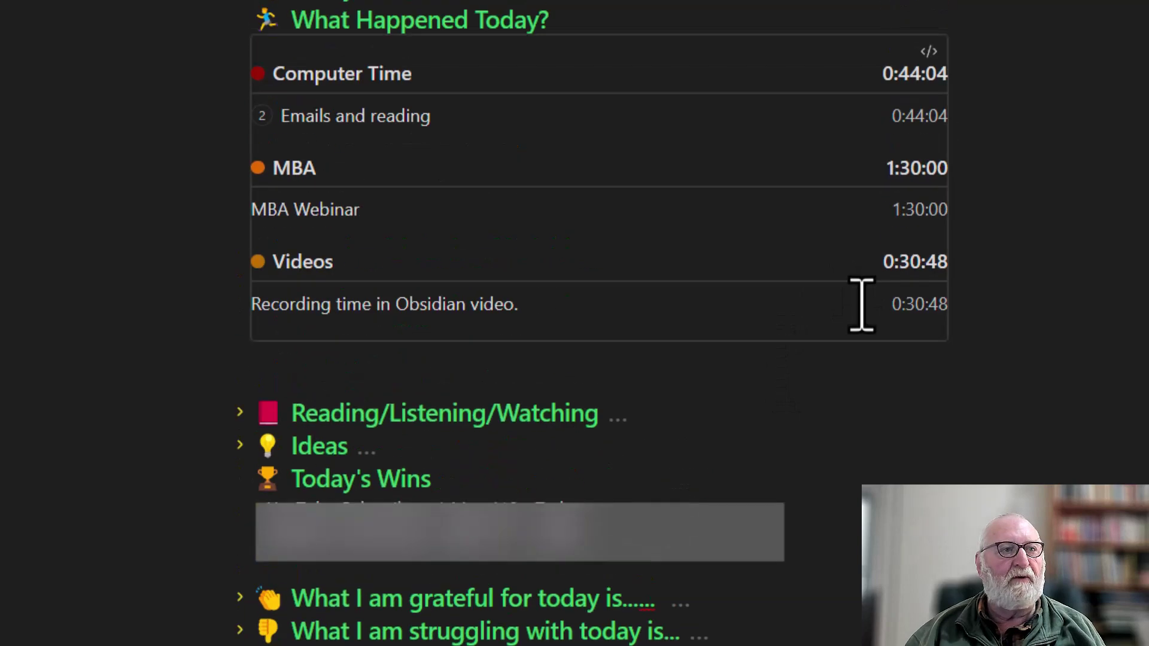
scroll(862, 303, up, 3)
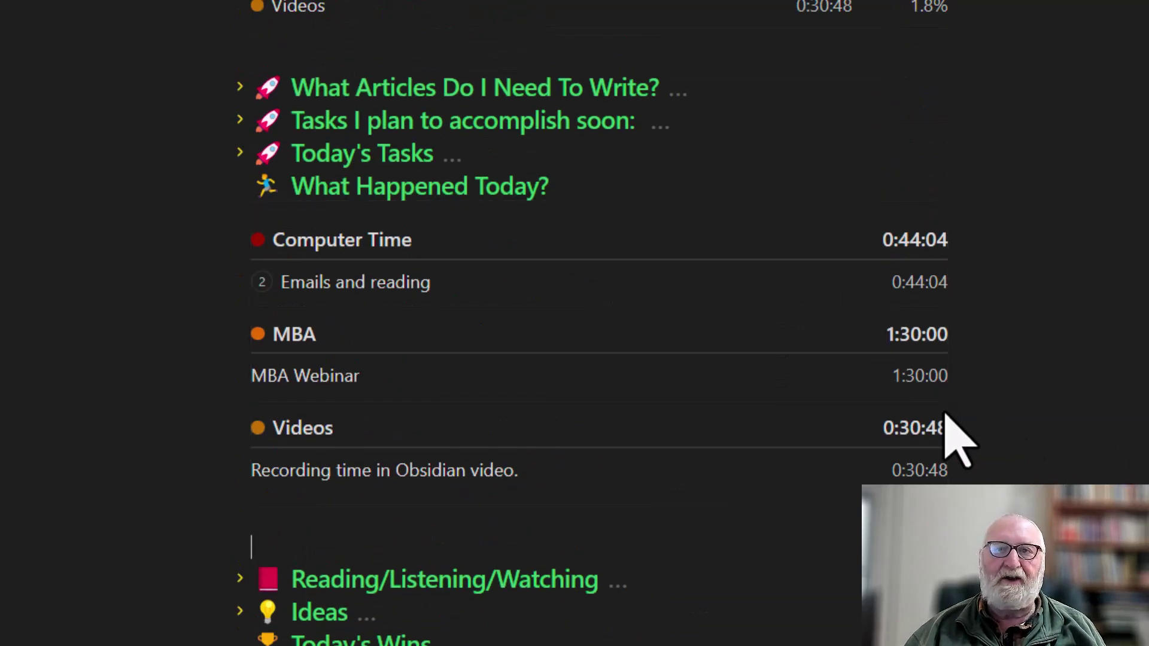